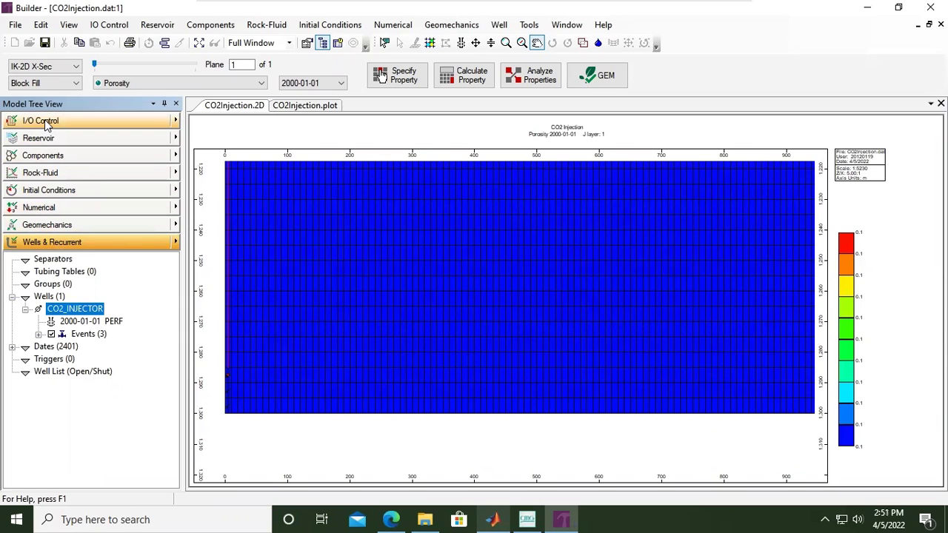
Step: Open the grid variable selection of the Simulation Results Output settings and enlarge its window to show more of the list
click(44, 119)
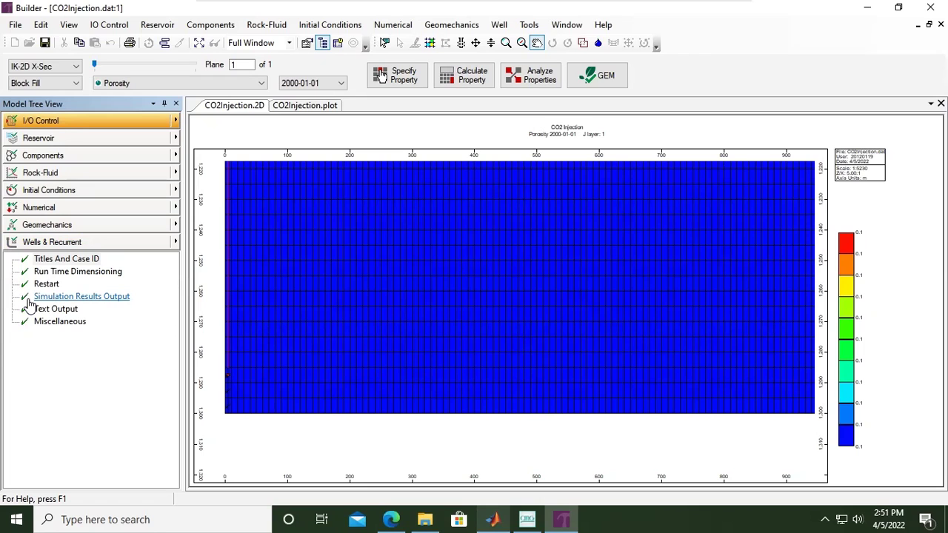
double_click(80, 298)
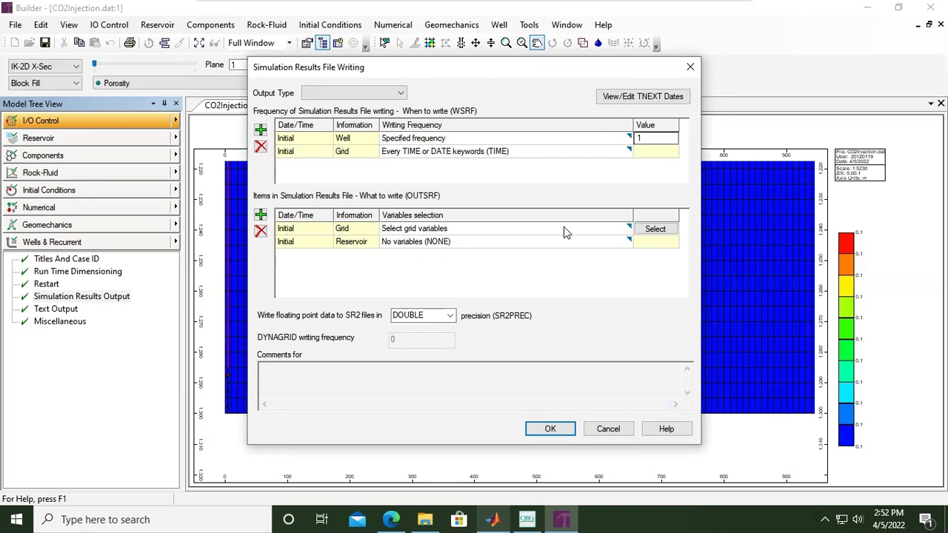
click(665, 231)
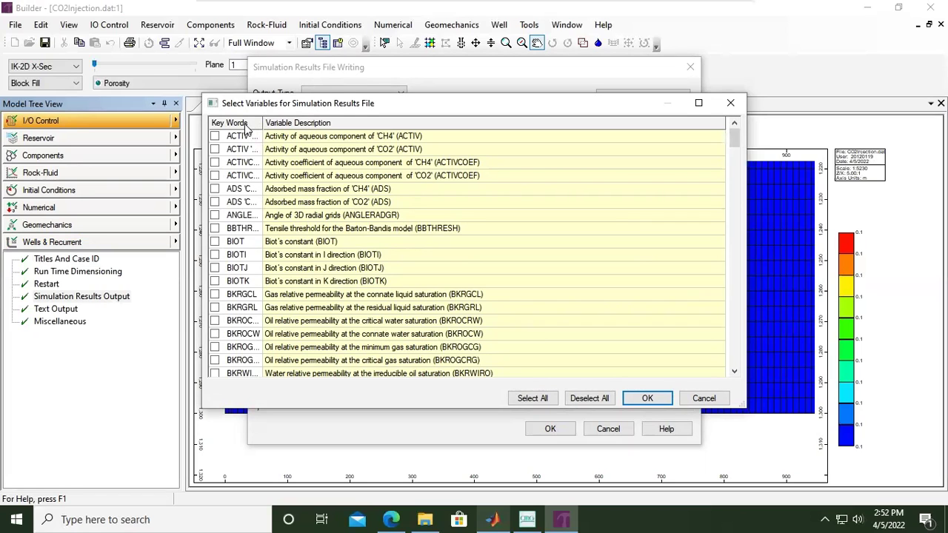
drag(334, 105, 217, 46)
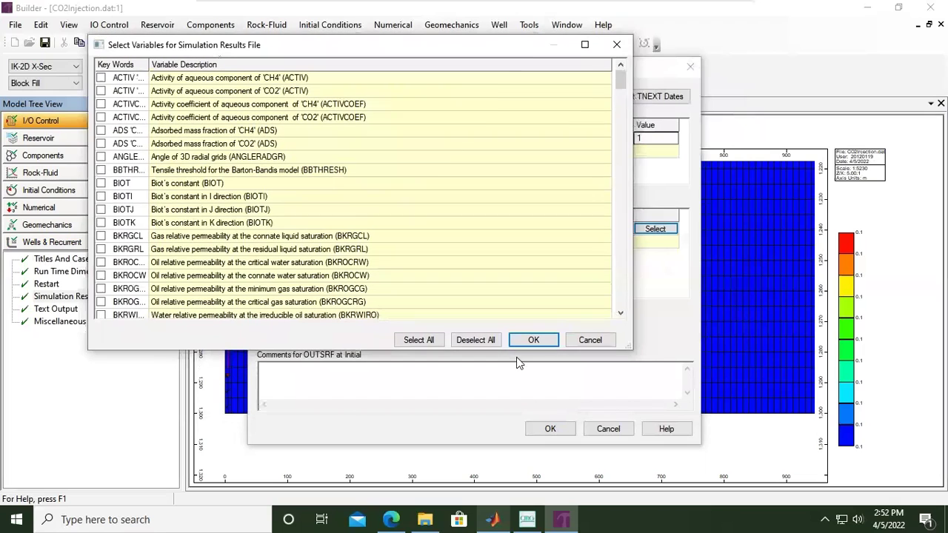
drag(630, 346, 866, 465)
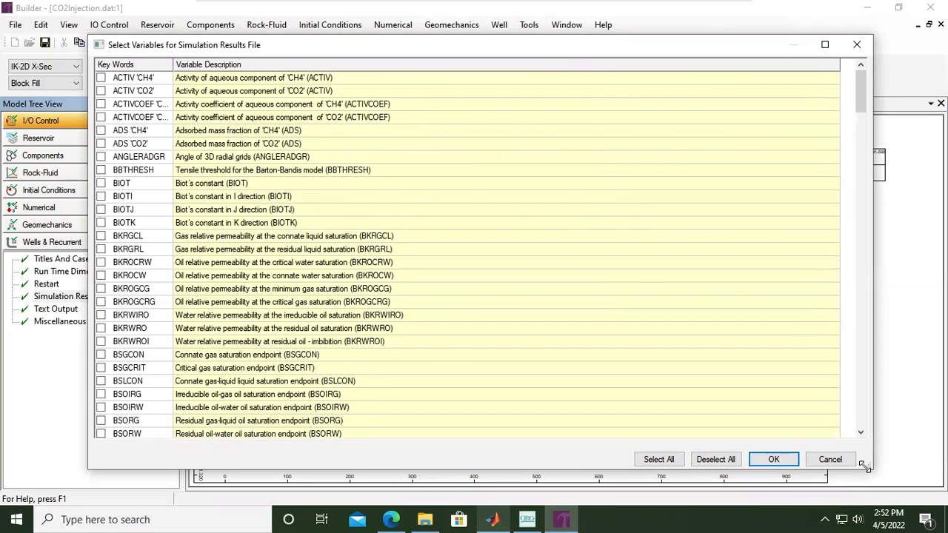
Step: Include gas mass density (DENG), water mass density (DENW) and porosity change due to mineral reactions (DPORMNR) in the output grid variables
scroll(304, 381, down, 4)
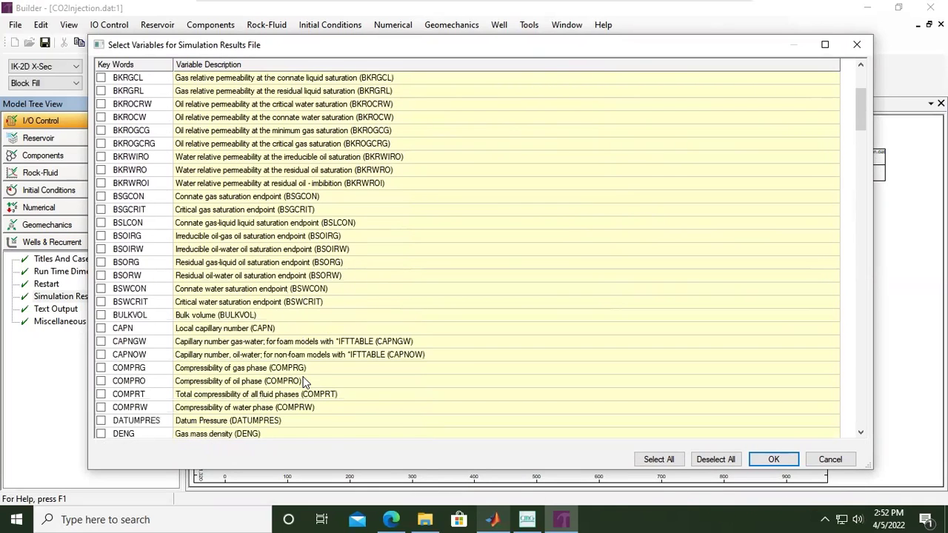
scroll(307, 354, down, 9)
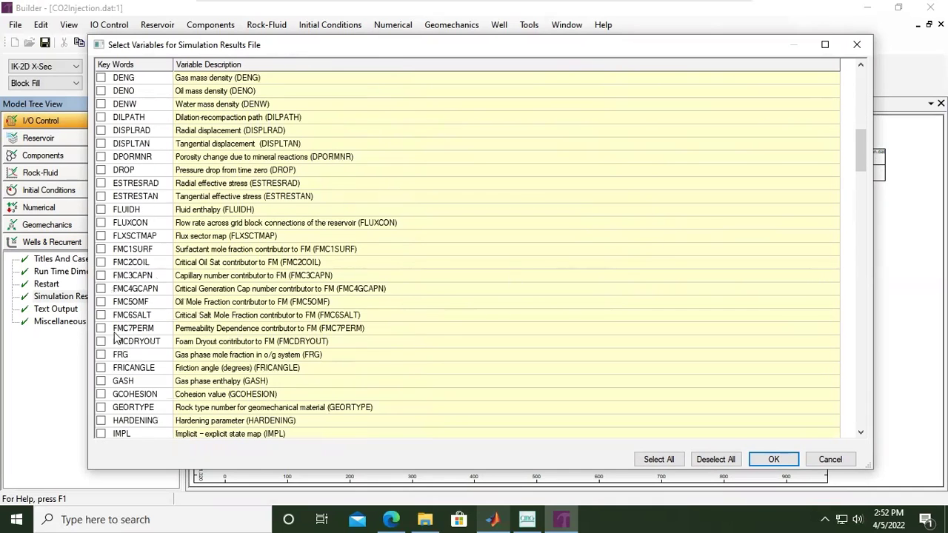
scroll(137, 274, up, 2)
click(101, 157)
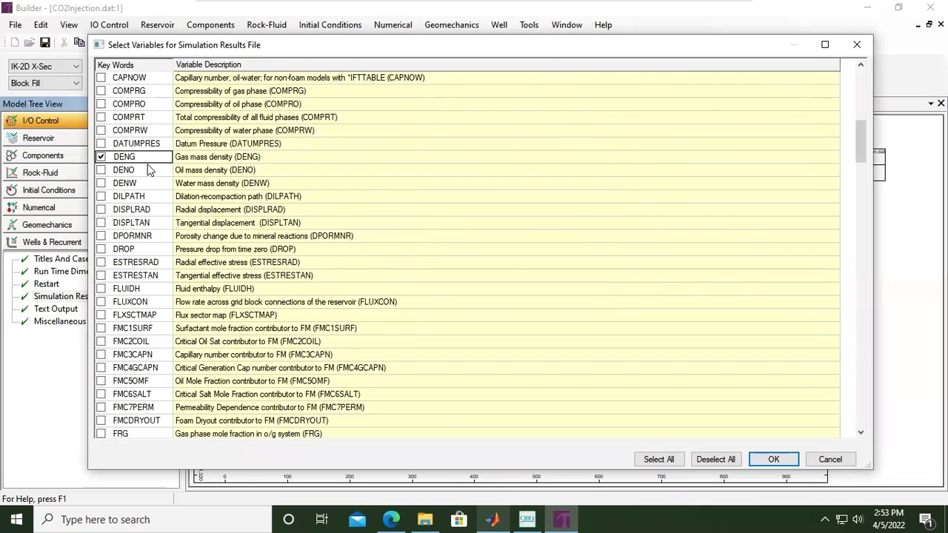
click(101, 184)
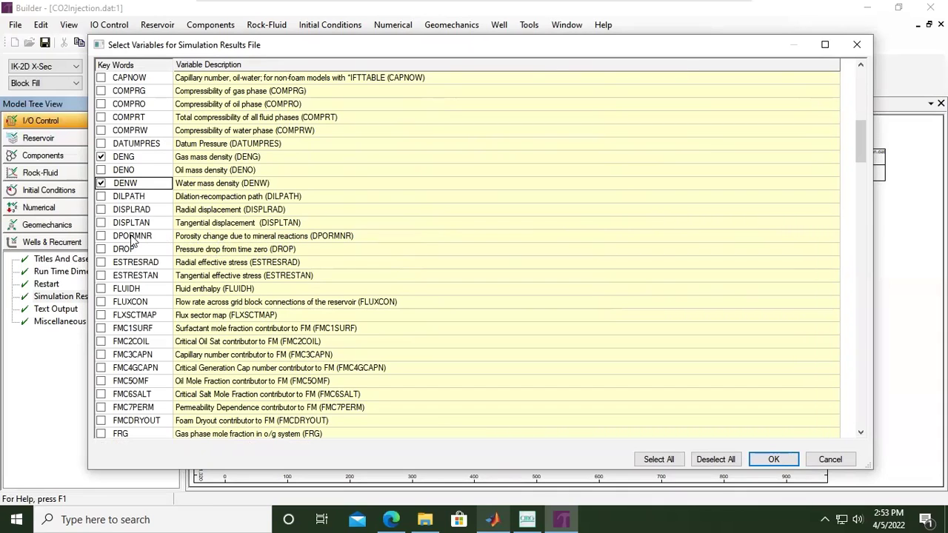
click(101, 236)
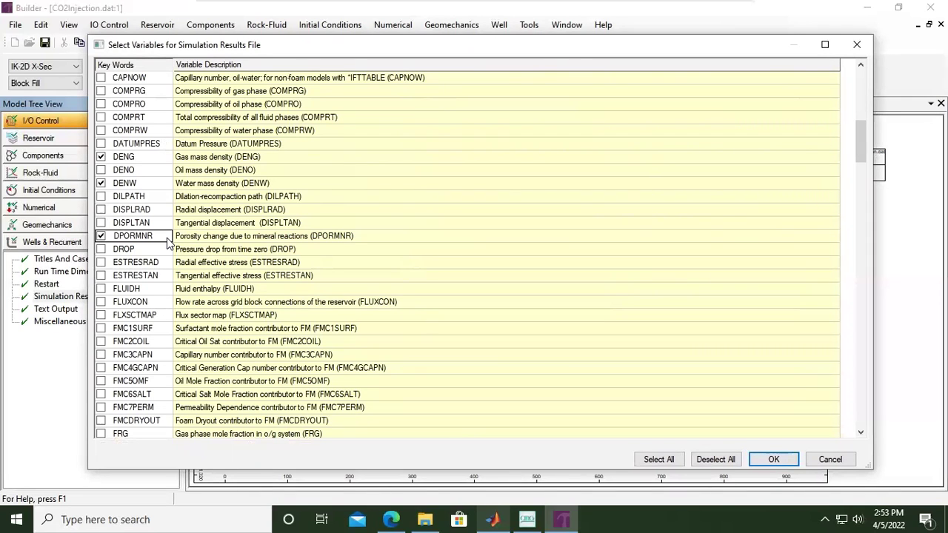
Step: Include gas relative permeability (KRG), water relative permeability (KRW) and aqueous CO2 molality (MOLALITY 'CO2') in the output grid variables
scroll(171, 248, down, 13)
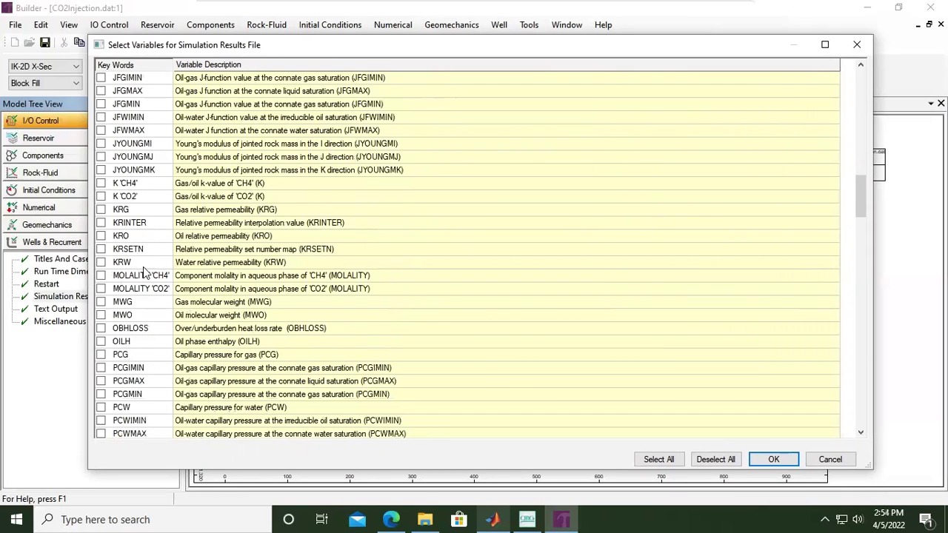
click(101, 210)
click(102, 262)
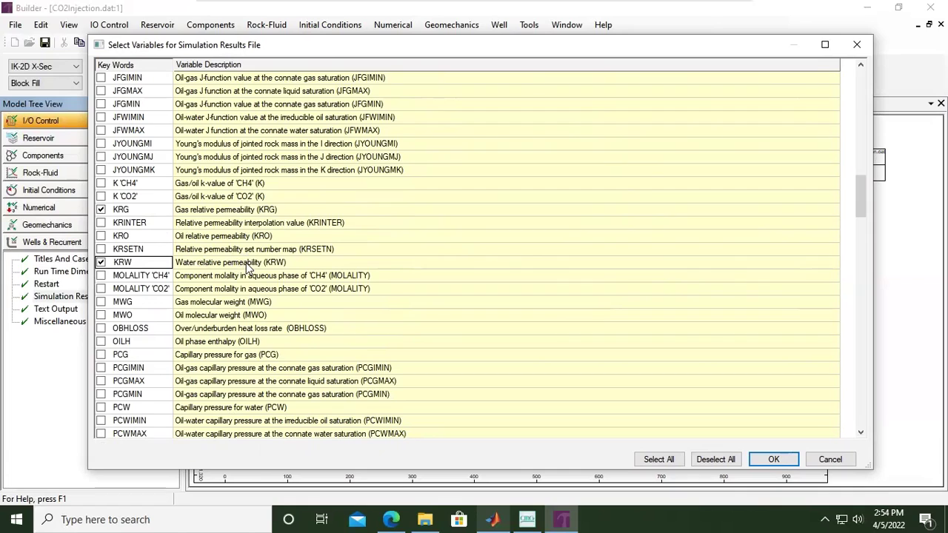
click(103, 288)
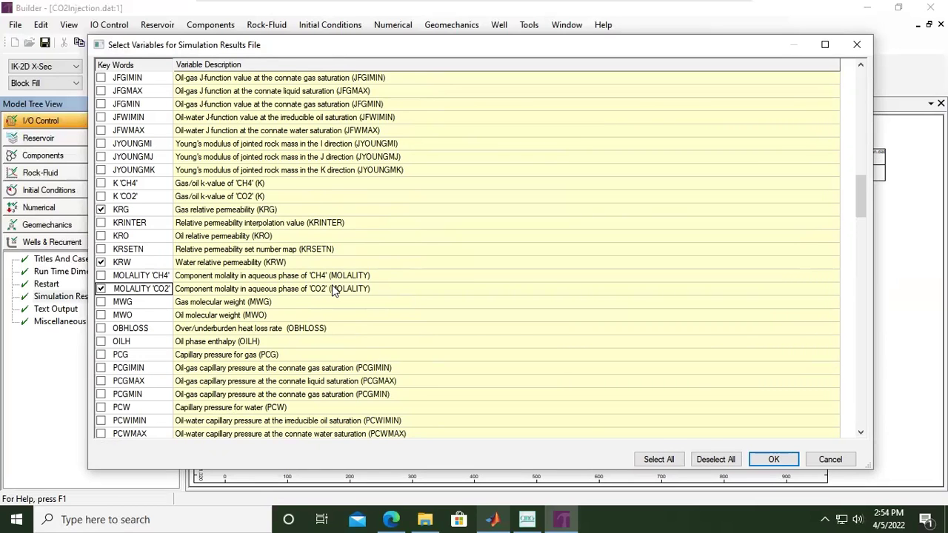
Step: Include permeability in each direction (PERM), pH value (PH) and current porosity (POROS) in the output grid variables
scroll(193, 316, down, 3)
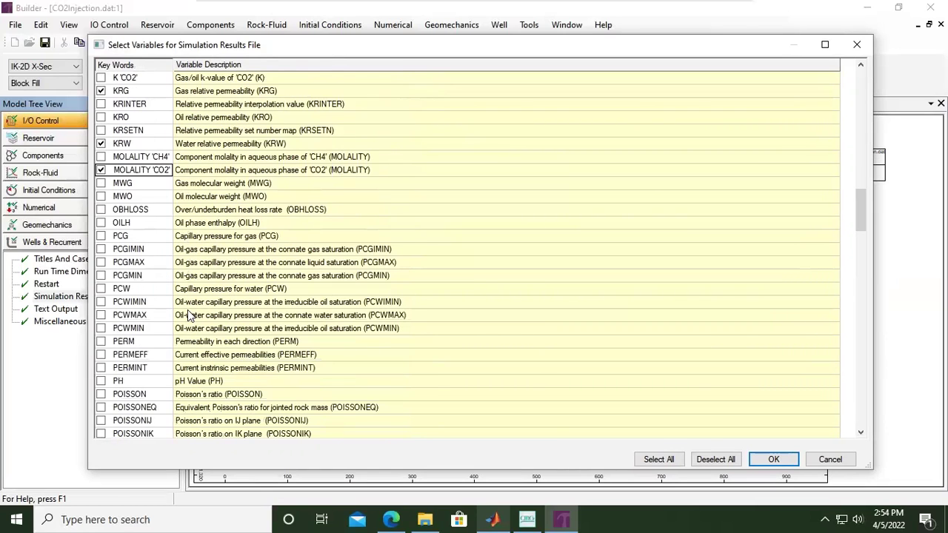
click(101, 341)
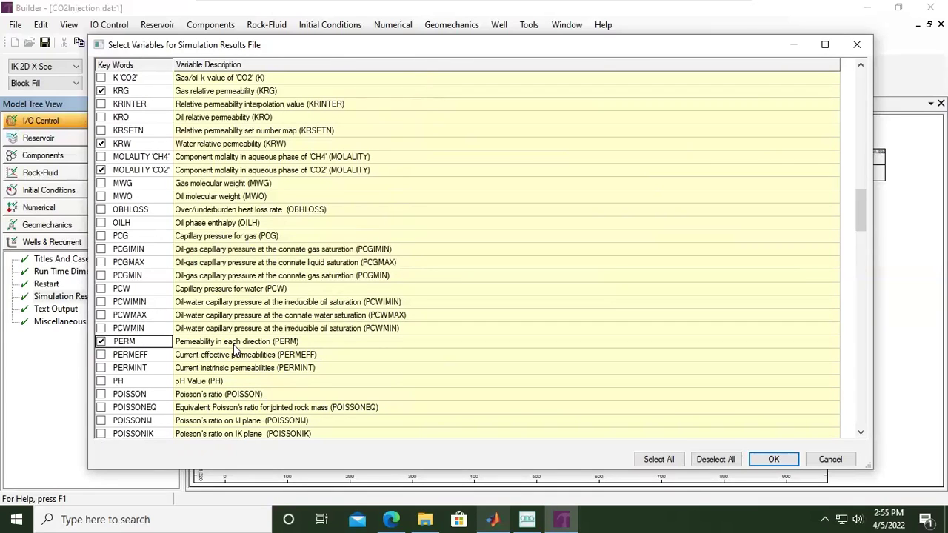
click(101, 382)
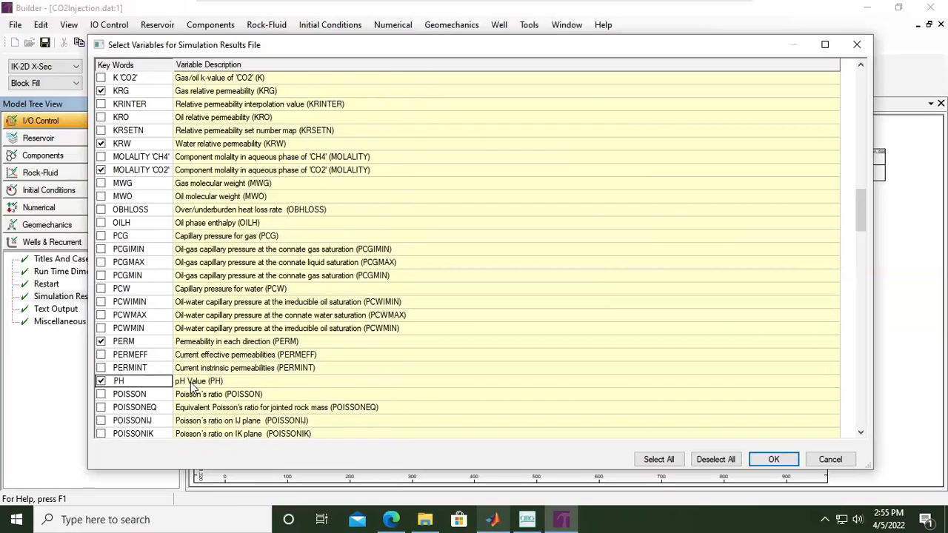
scroll(190, 385, down, 2)
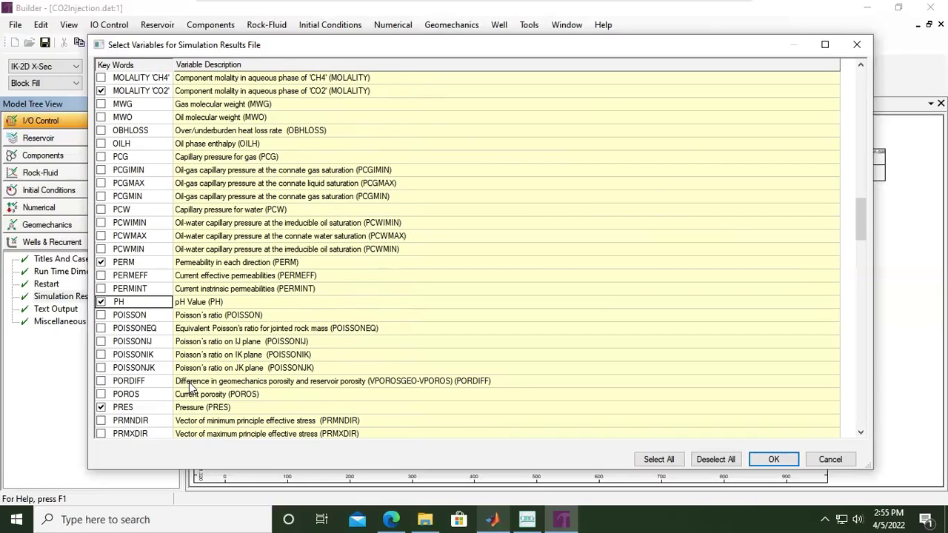
click(101, 395)
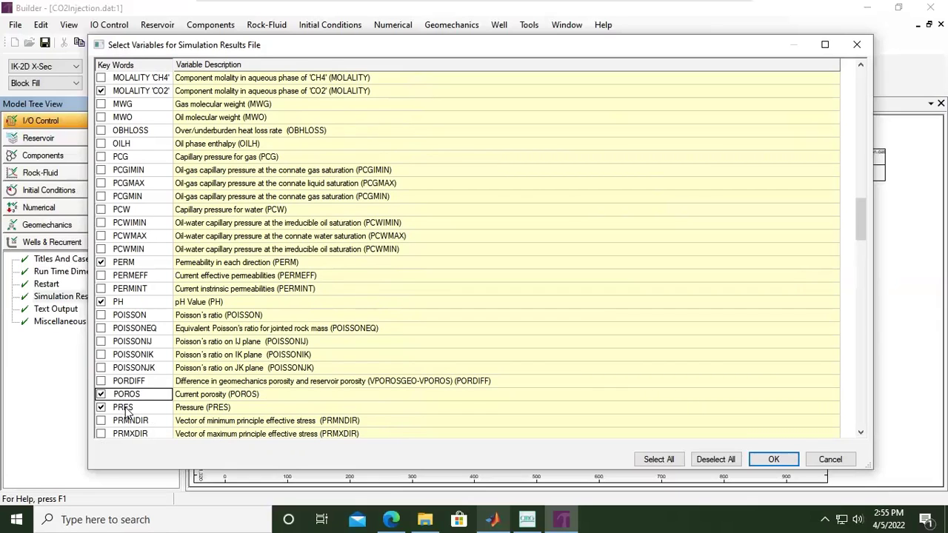
Step: Include the Krg hysteresis gas saturations SGDTHY, SGHYS and SGRHYS in the output grid variables, and exclude oil saturation (SO)
scroll(208, 376, down, 8)
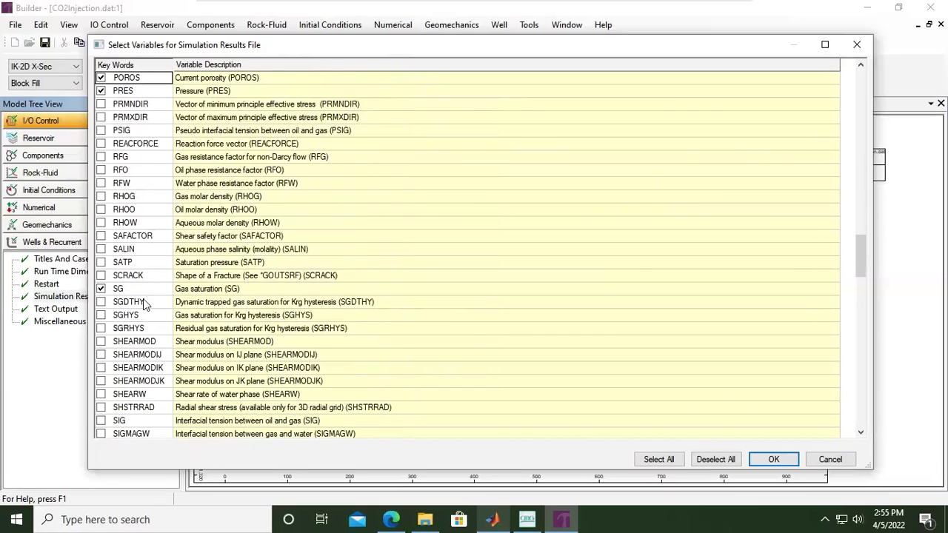
click(102, 303)
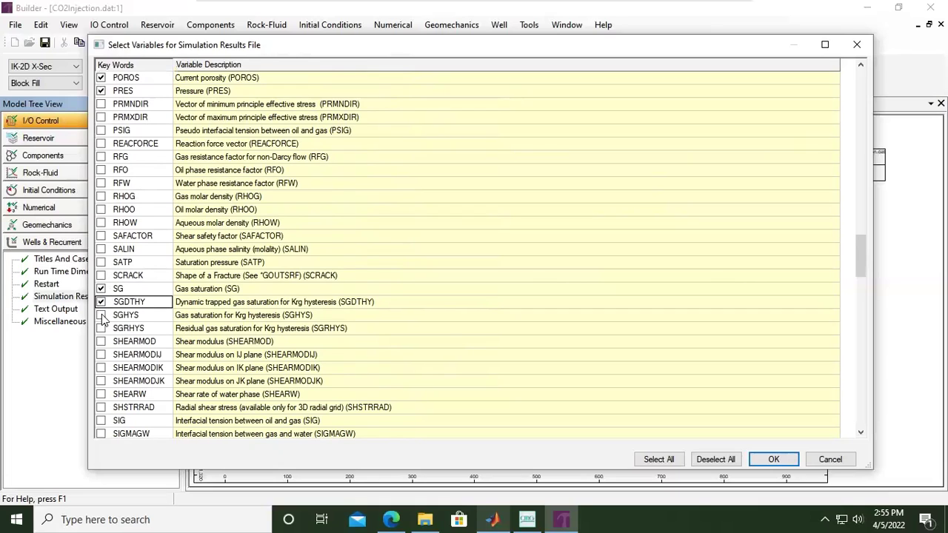
click(102, 316)
click(102, 329)
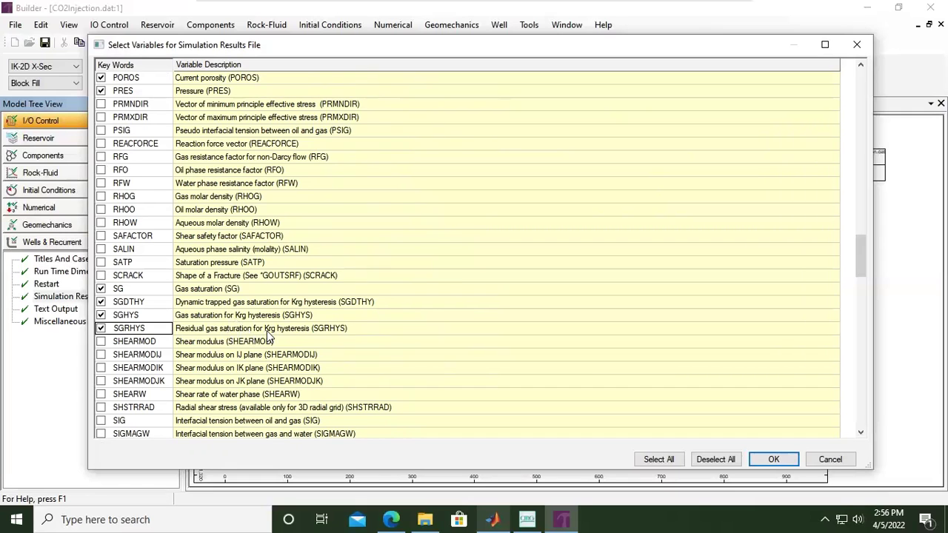
scroll(233, 336, down, 3)
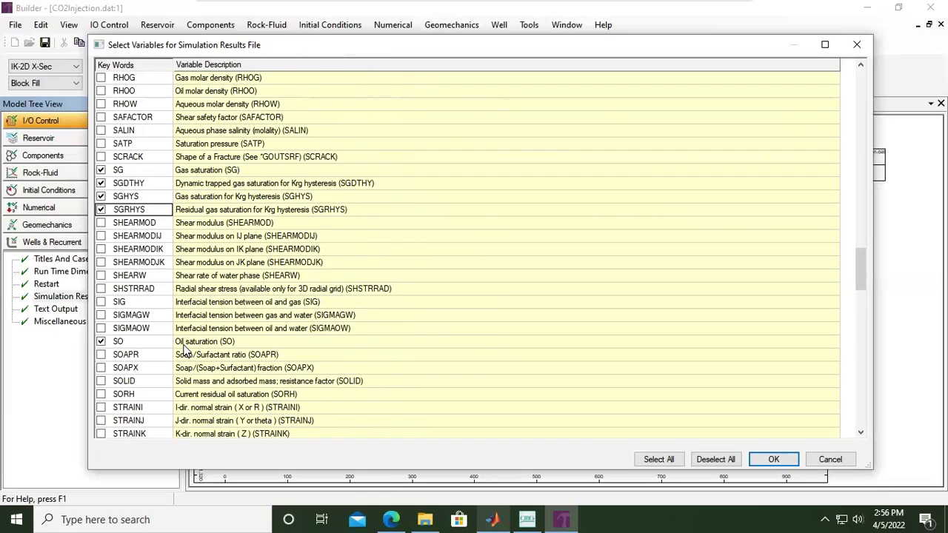
click(101, 343)
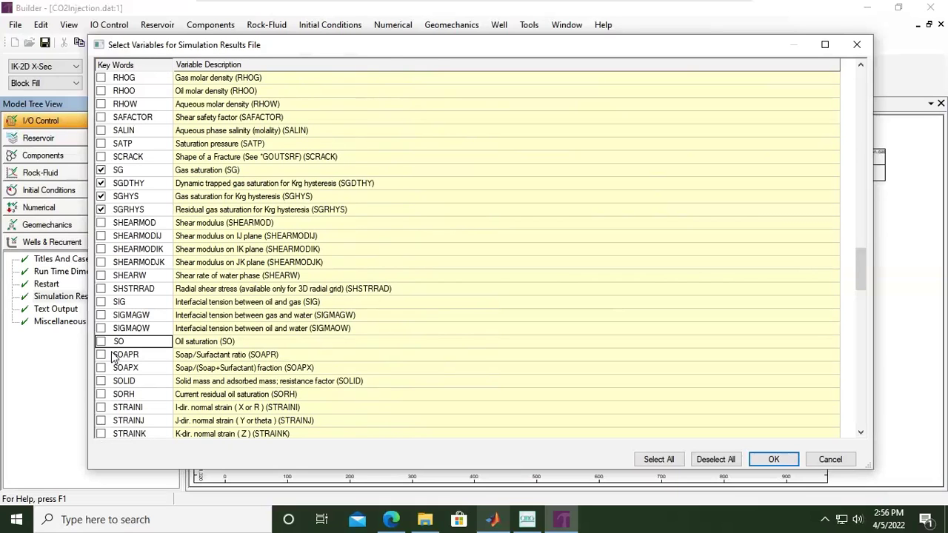
Step: Include water viscosity (VISW) in the output grid variables
scroll(130, 357, down, 4)
scroll(155, 354, down, 8)
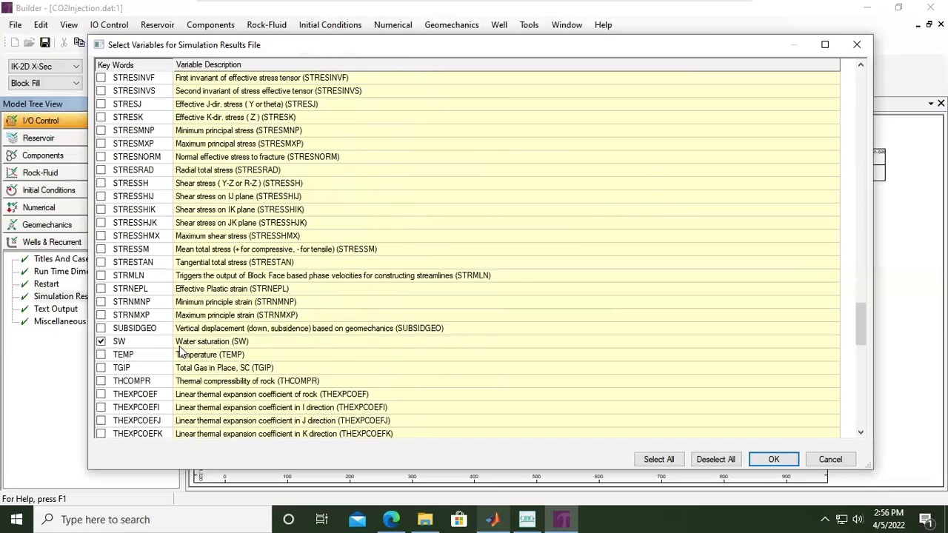
scroll(175, 341, down, 7)
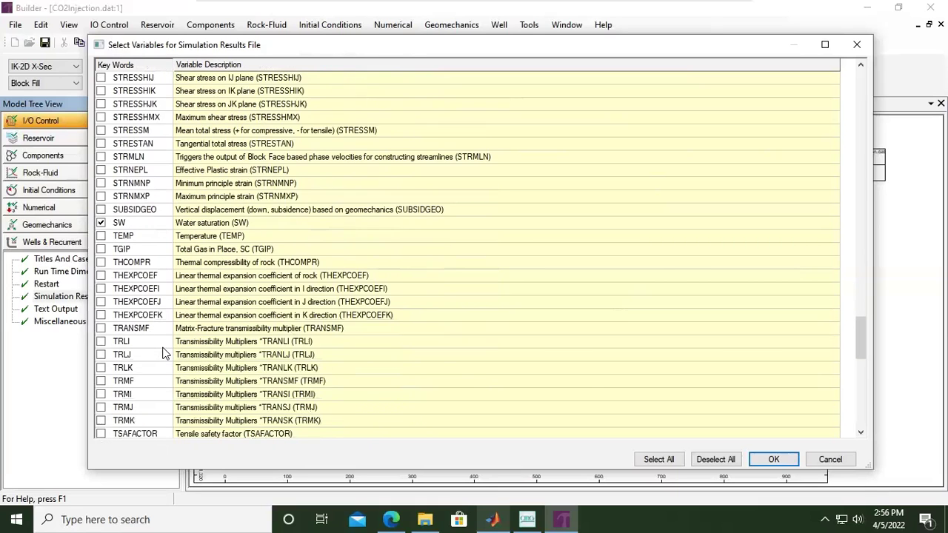
scroll(164, 354, down, 2)
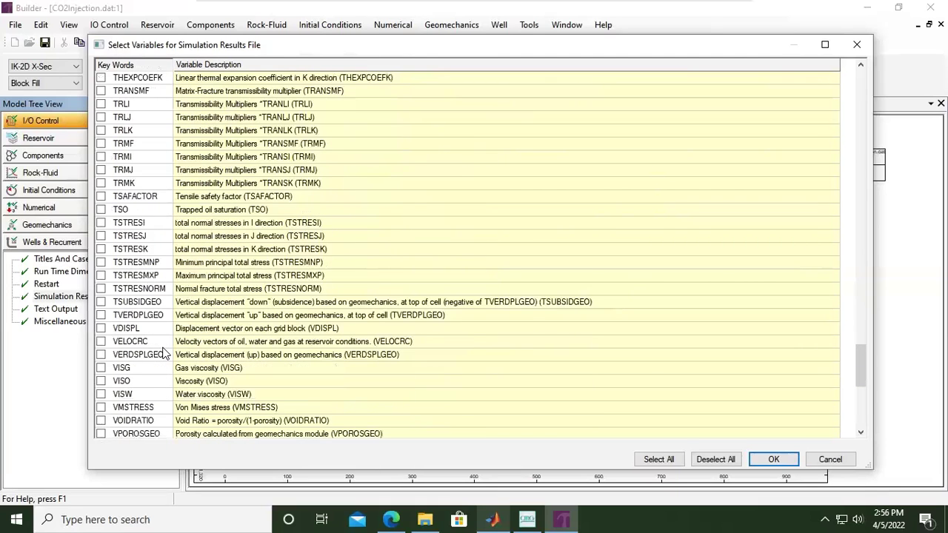
click(100, 394)
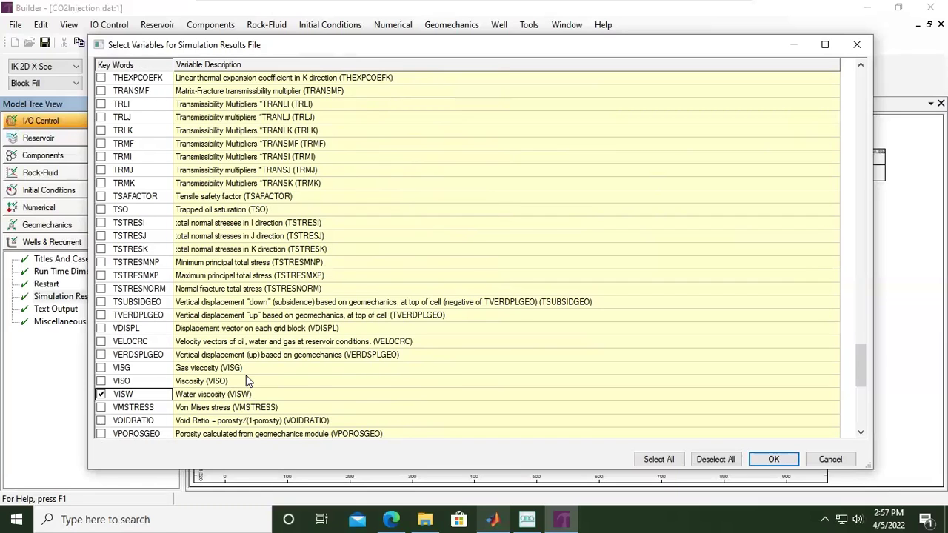
Step: Include the aqueous, gas-phase and global CO2 mole fractions (W, Y and Z 'CO2') and accept the grid variable selection
scroll(248, 380, down, 2)
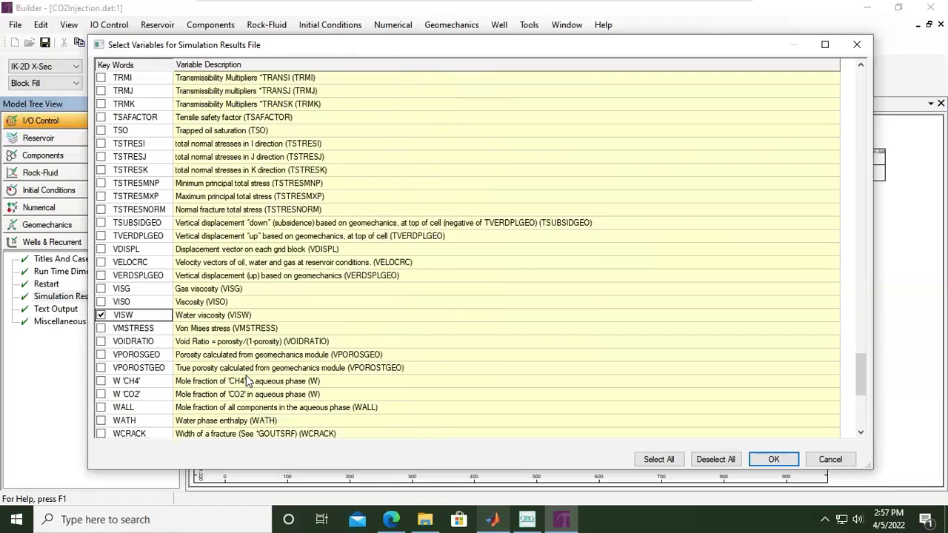
scroll(248, 380, down, 4)
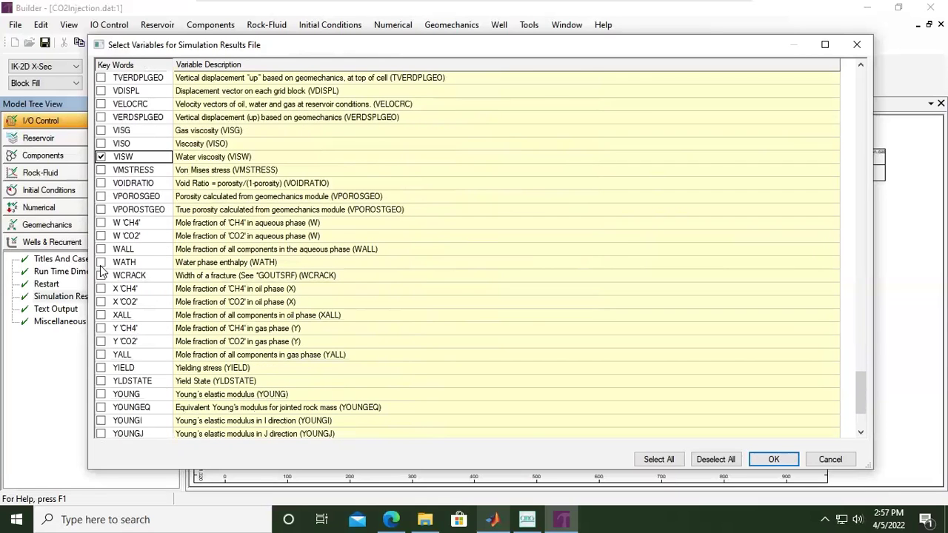
click(101, 236)
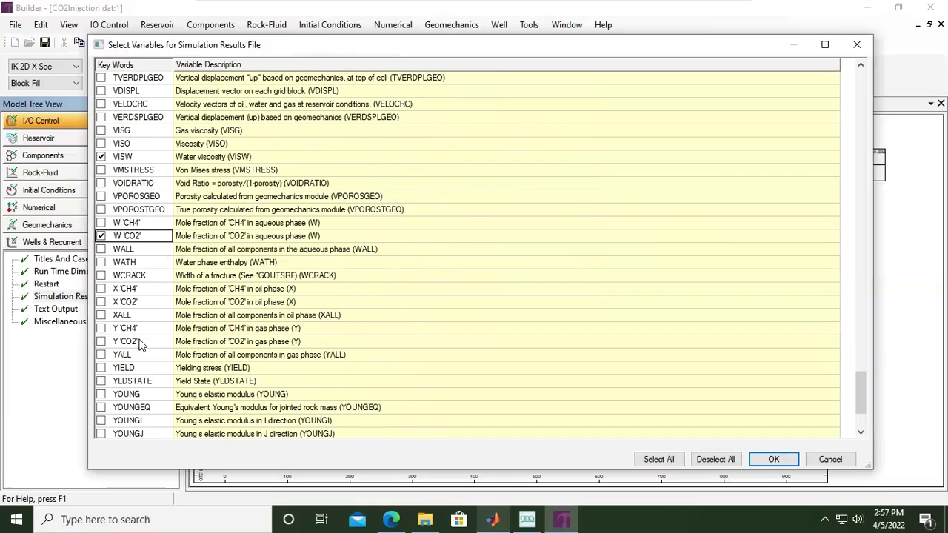
click(101, 342)
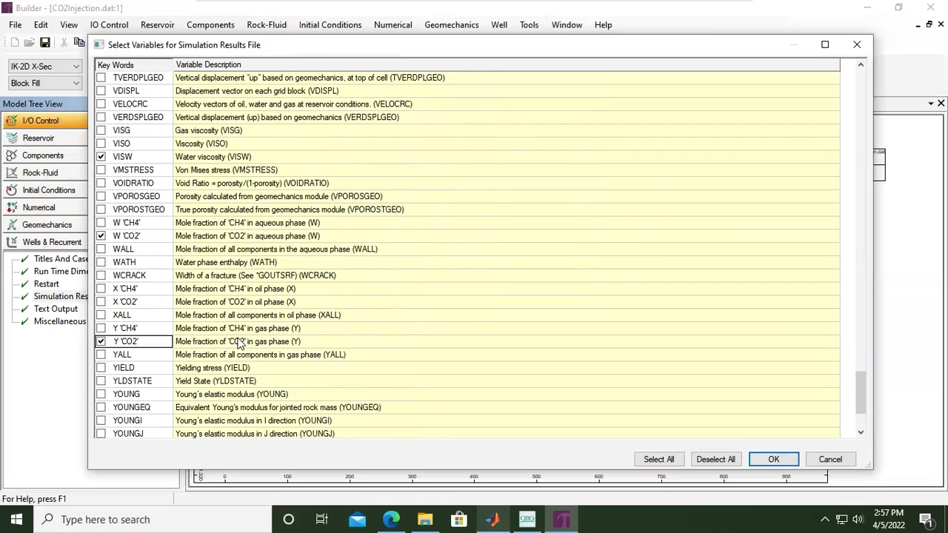
scroll(239, 344, down, 3)
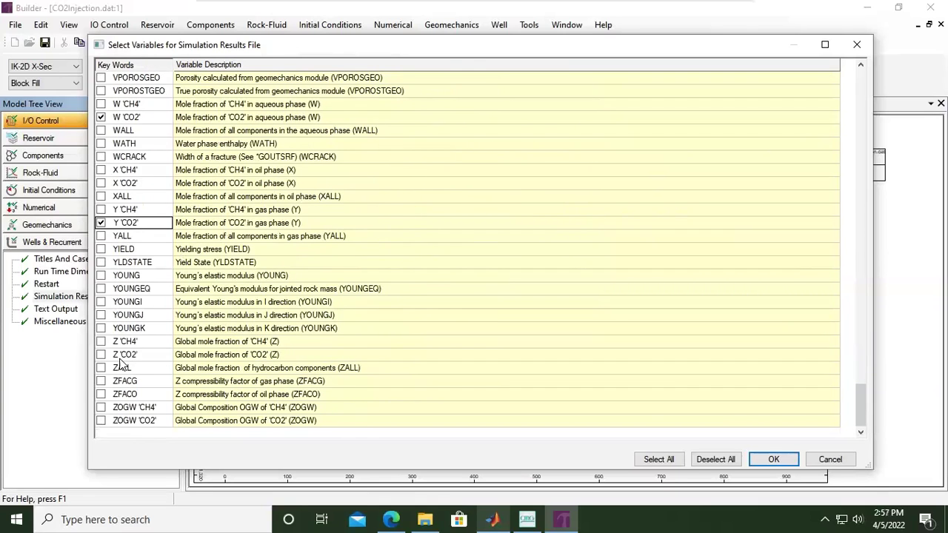
click(101, 355)
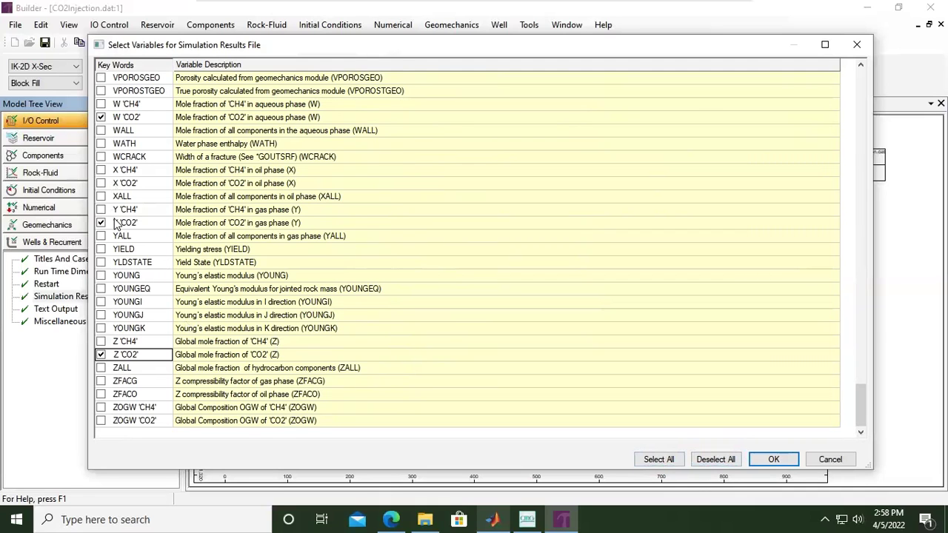
click(773, 460)
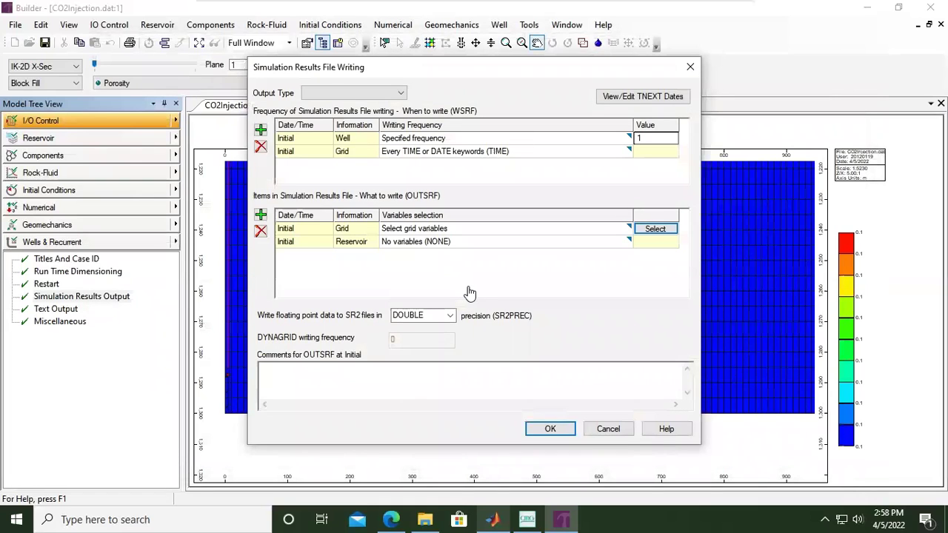
Step: Add a Well entry dated 2000-01-01 to the items written to the simulation results file (OUTSRF)
click(263, 217)
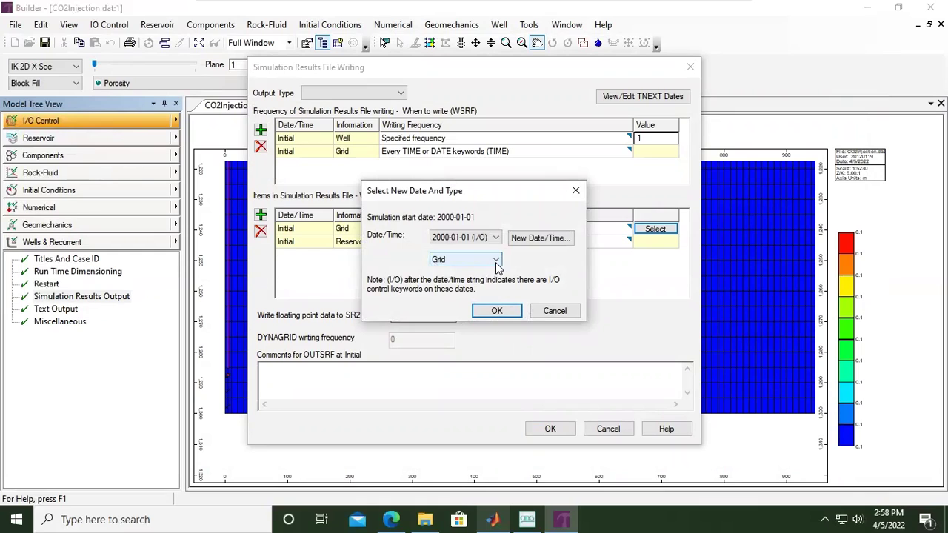
click(496, 261)
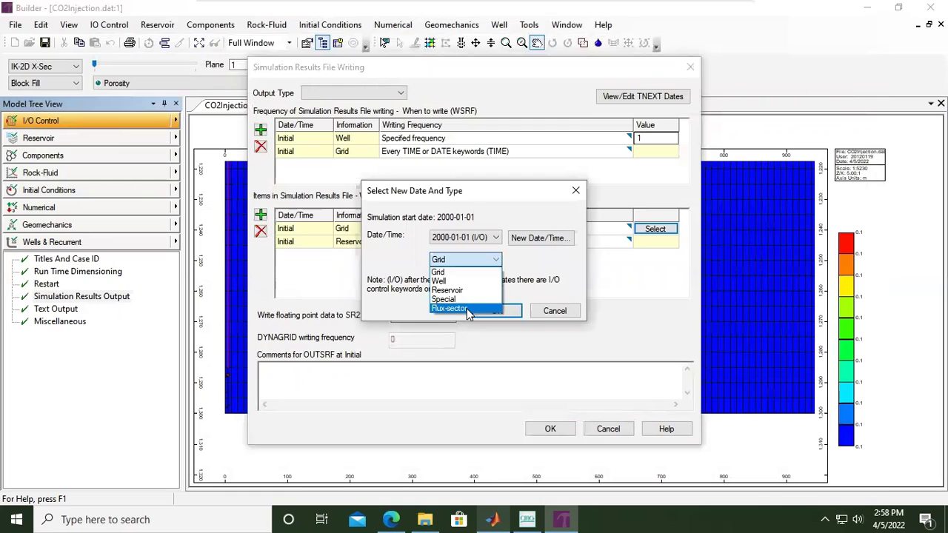
click(445, 281)
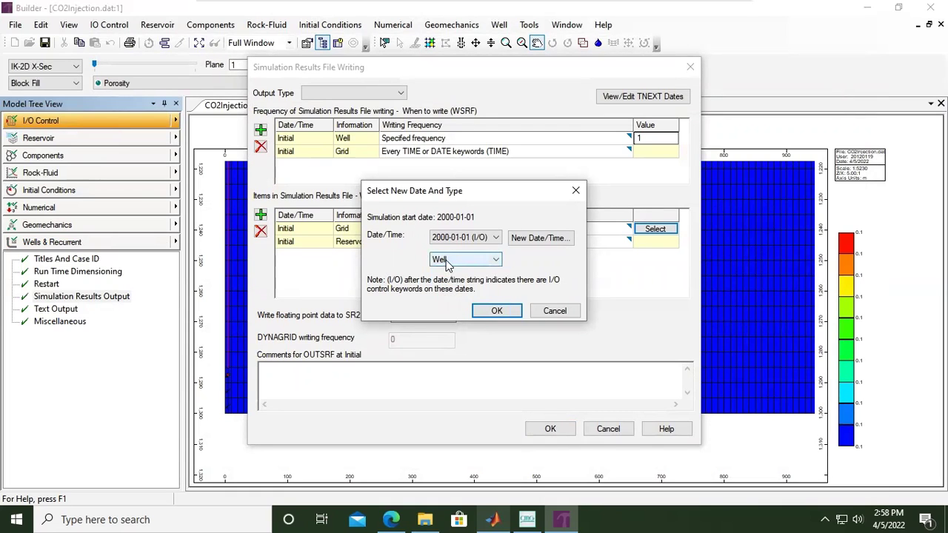
click(444, 243)
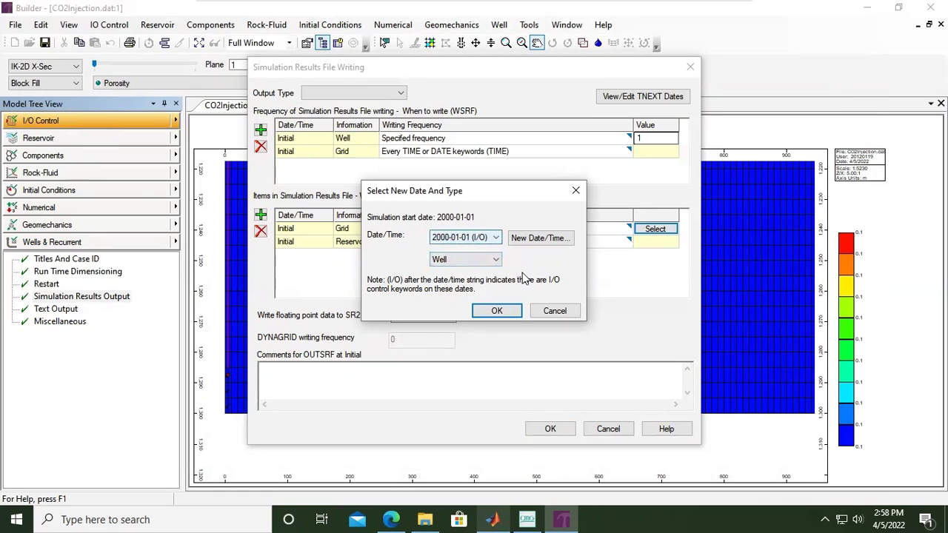
click(497, 311)
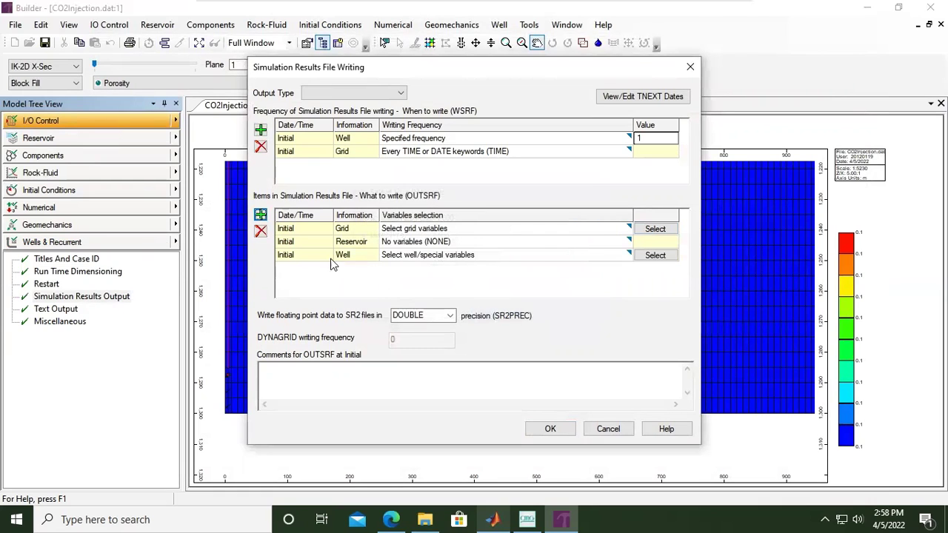
Step: Examine the list of well/special variables available for the Well entry, and leave it without selecting any
click(656, 256)
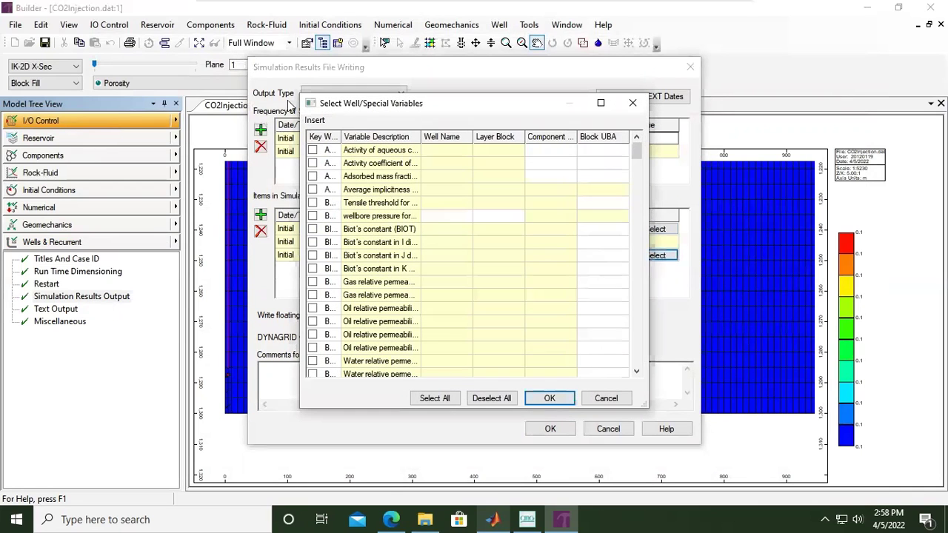
drag(343, 105, 104, 73)
drag(412, 262, 878, 235)
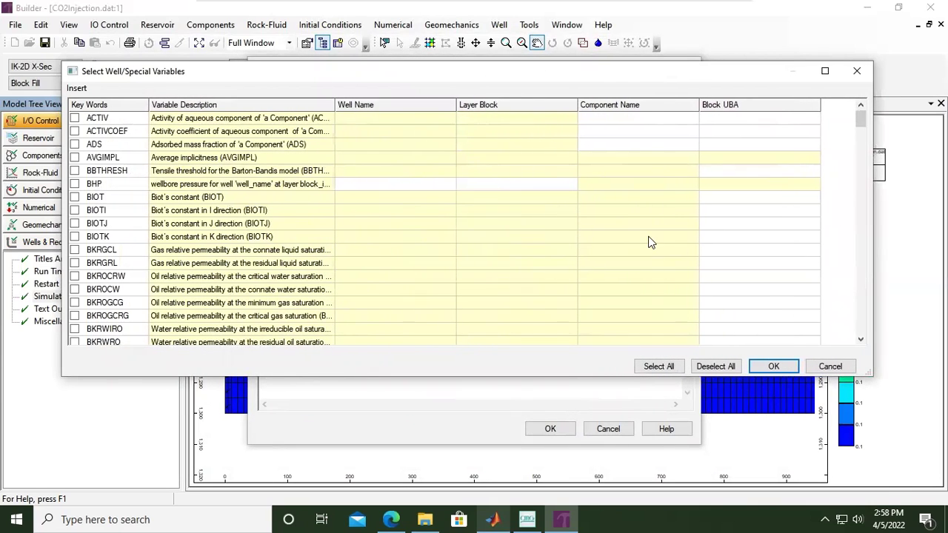
scroll(546, 258, down, 2)
scroll(547, 258, up, 2)
scroll(190, 142, down, 1)
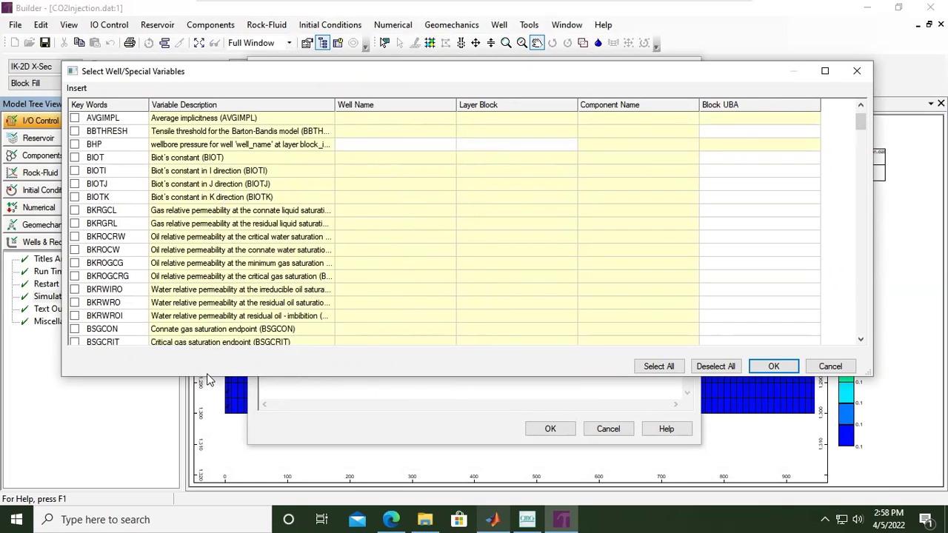
drag(206, 377, 208, 506)
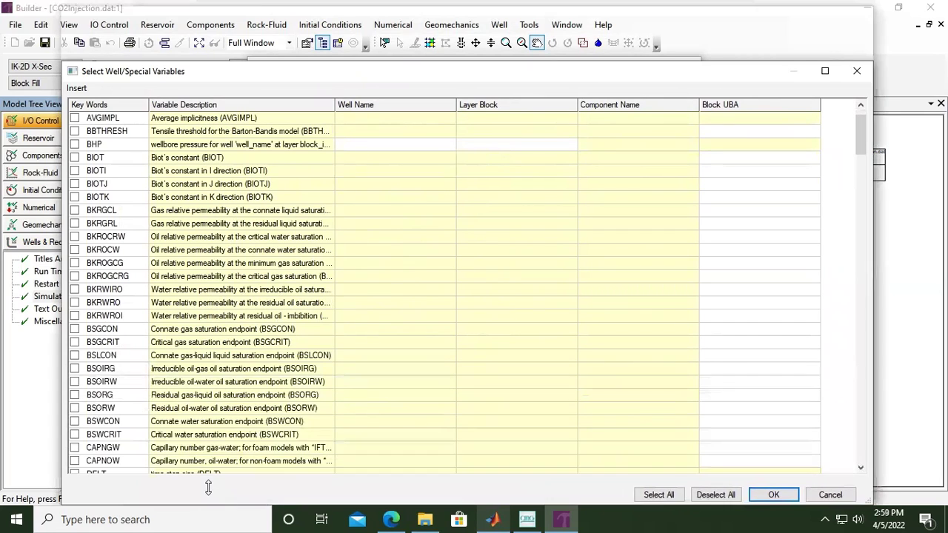
drag(856, 94, 863, 466)
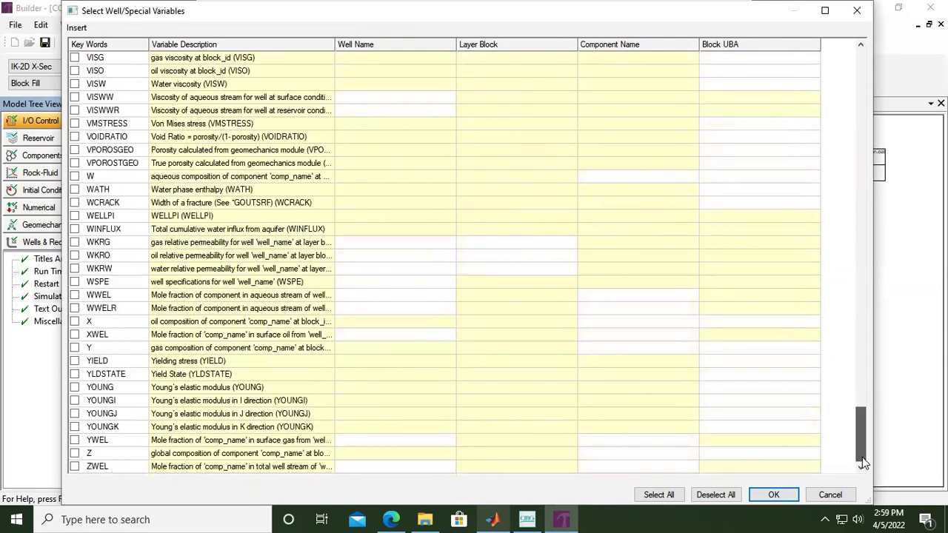
drag(862, 457, 841, 48)
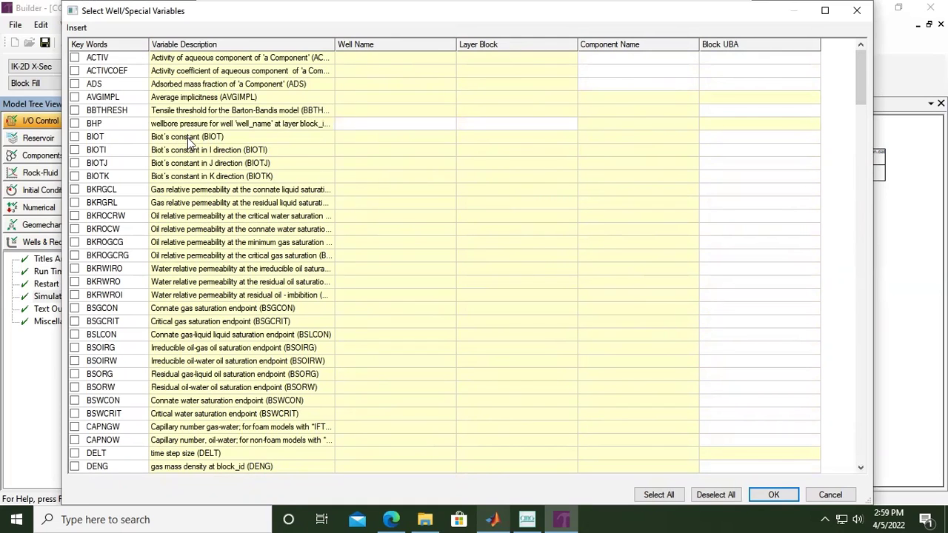
scroll(188, 138, down, 2)
scroll(189, 146, down, 6)
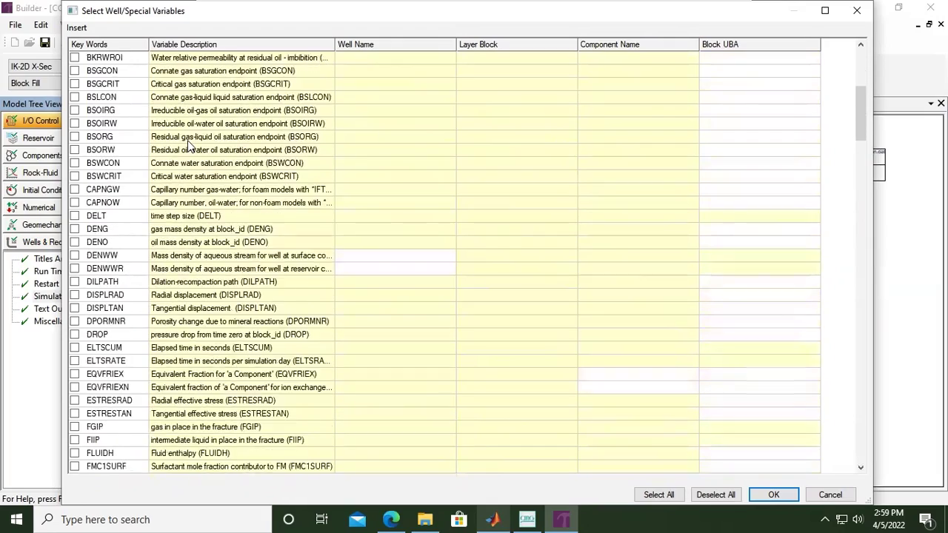
scroll(187, 141, down, 7)
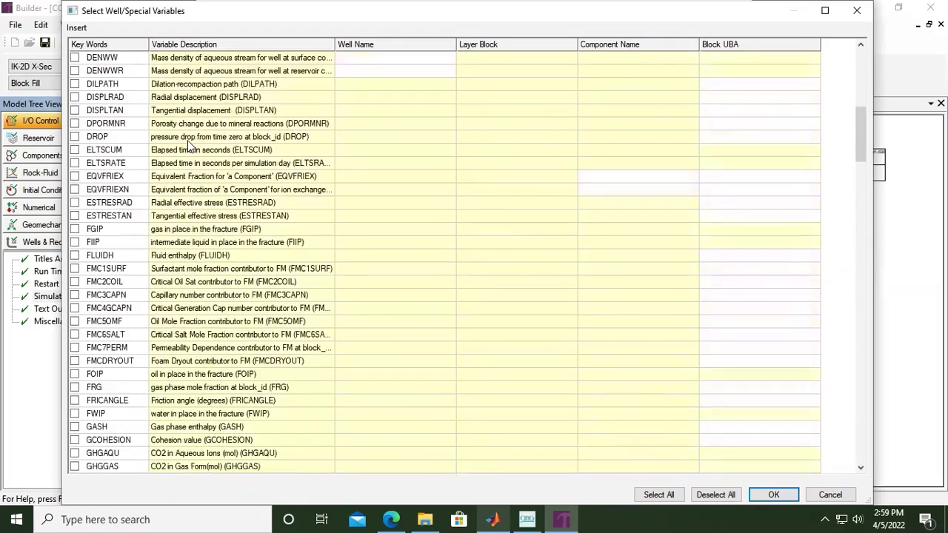
scroll(187, 140, down, 8)
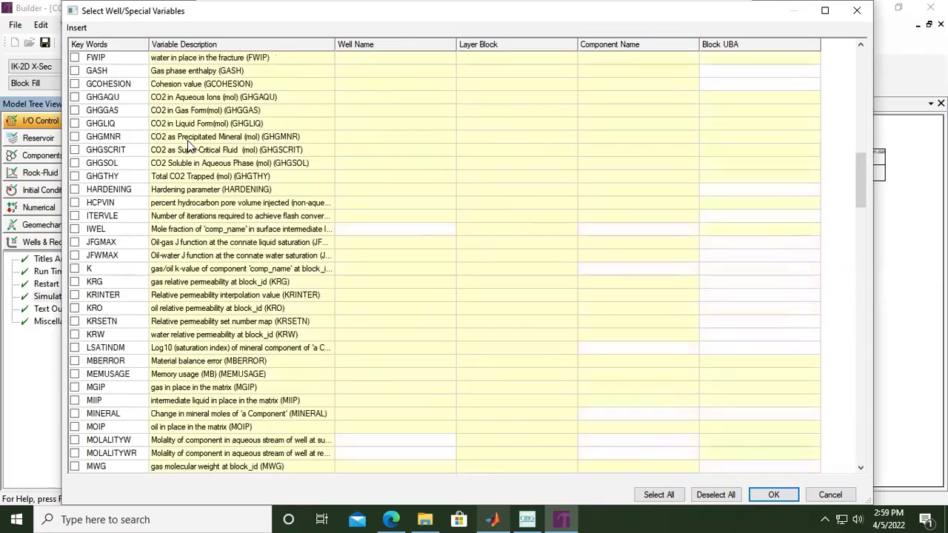
scroll(187, 141, down, 8)
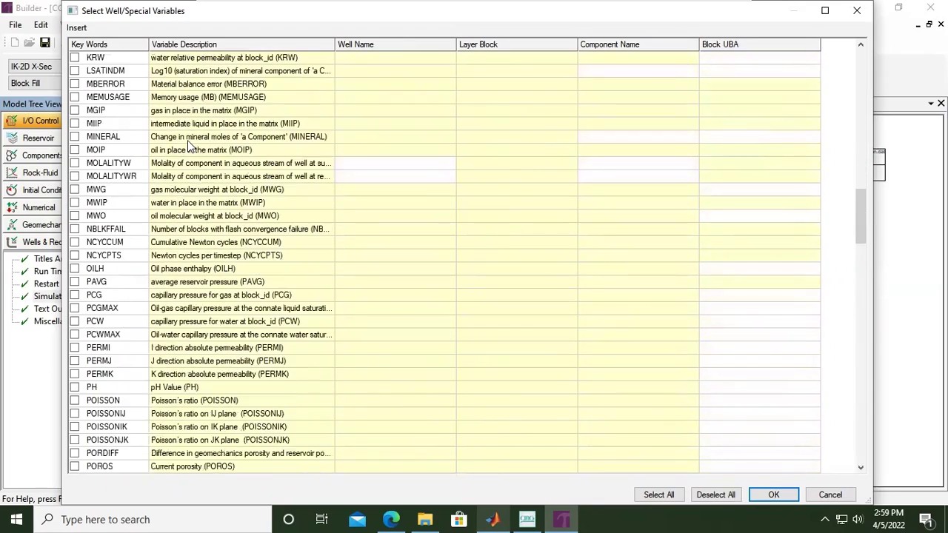
scroll(188, 141, down, 6)
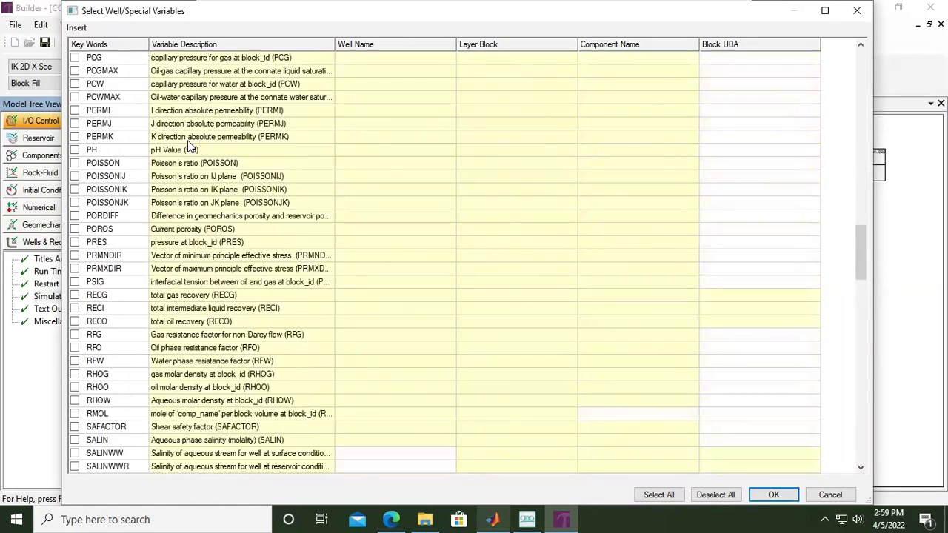
scroll(187, 141, down, 5)
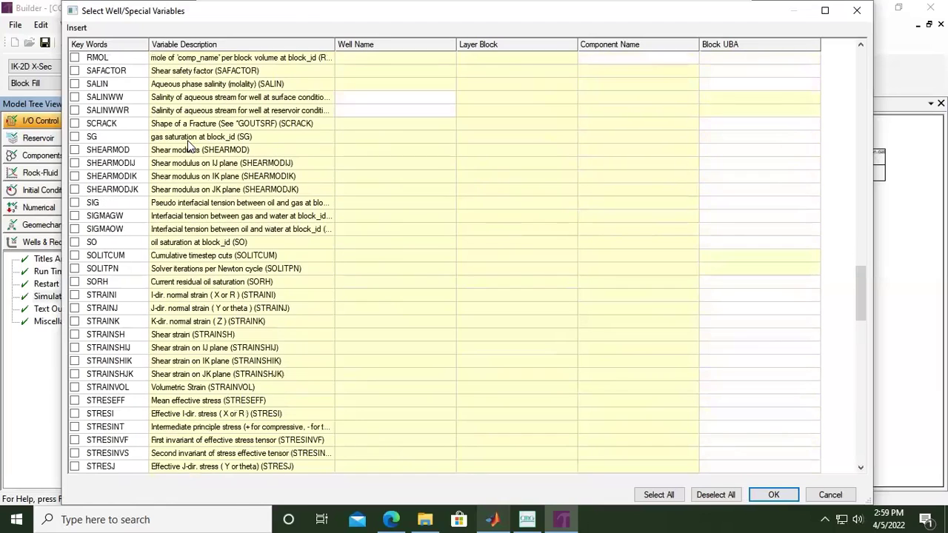
click(857, 10)
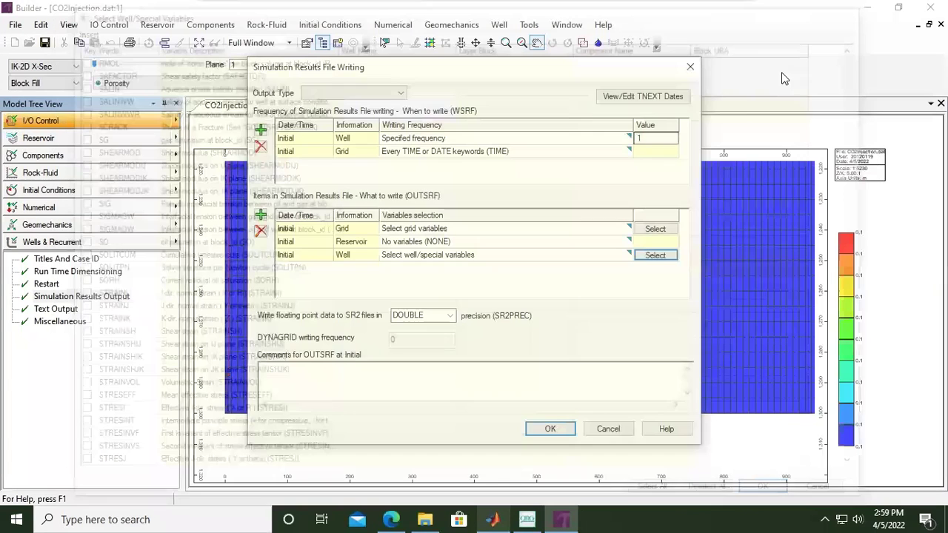
Step: Set the Well entry's variables selection to well values for all layers at reservoir and surface conditions (LAYER ALL DOWNHOLE)
click(440, 255)
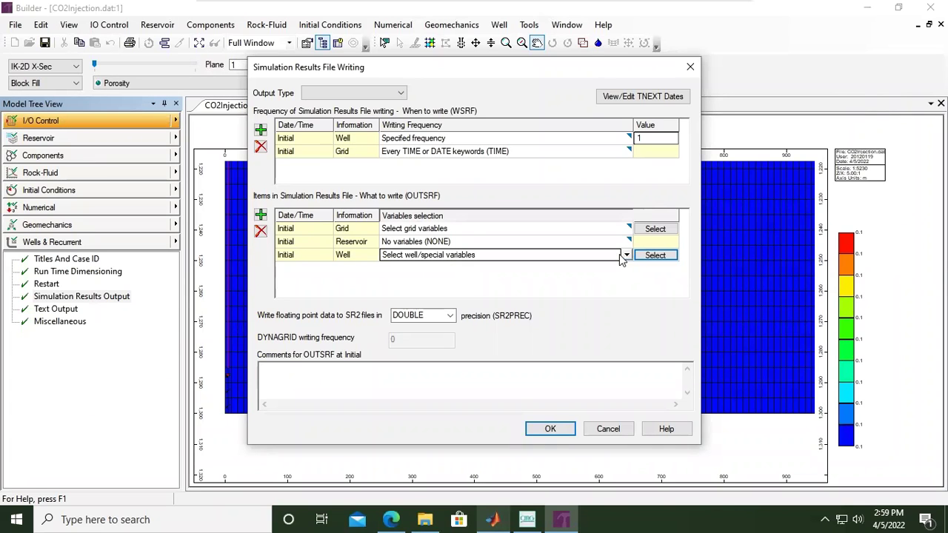
click(625, 256)
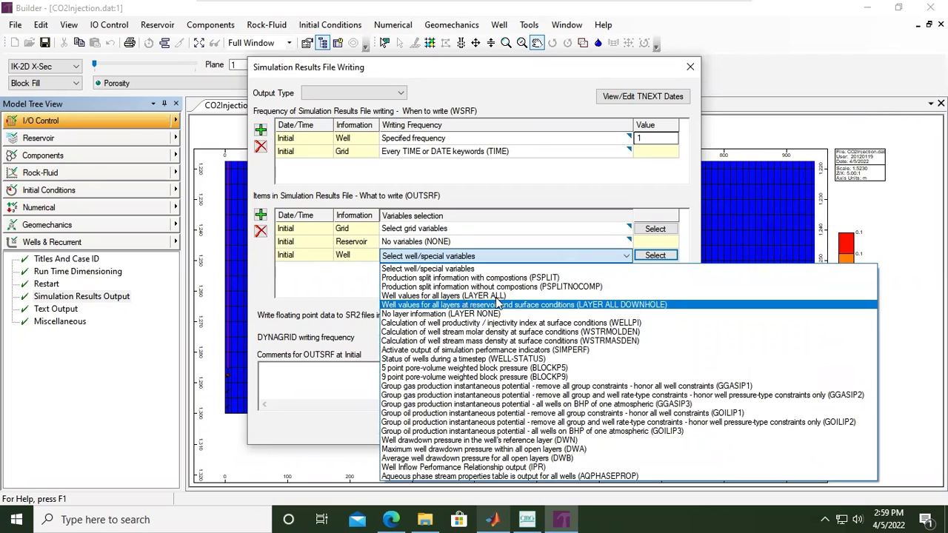
click(632, 305)
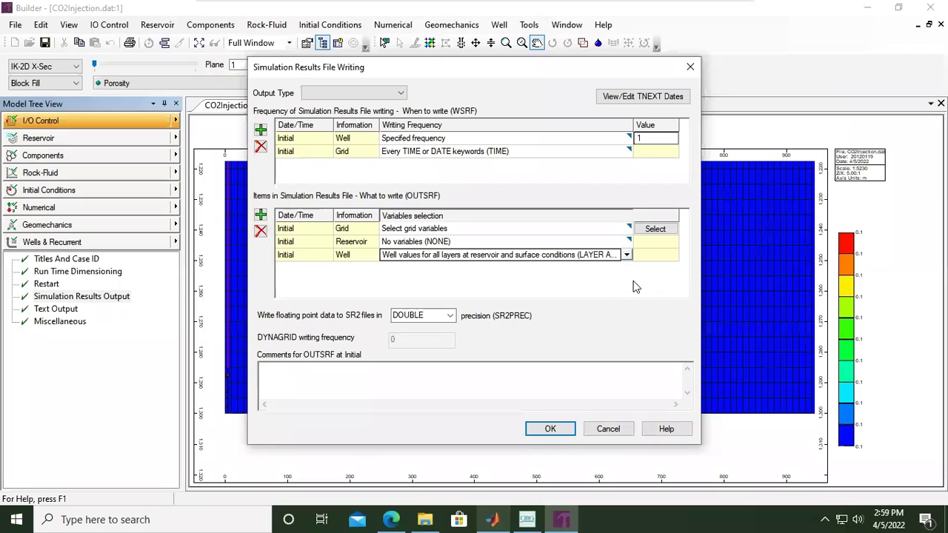
click(392, 260)
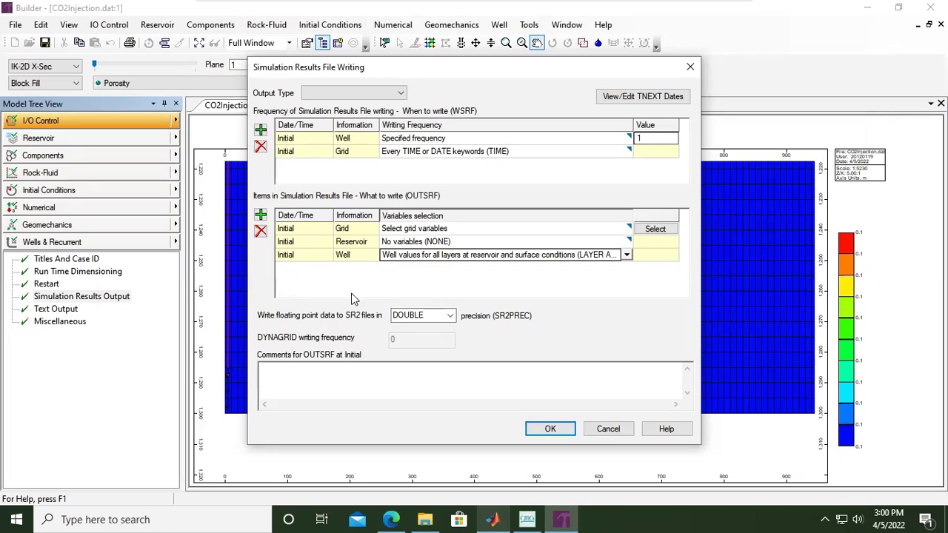
Step: Add a Special entry dated 2000-01-01 to the items written to the simulation results file
click(261, 215)
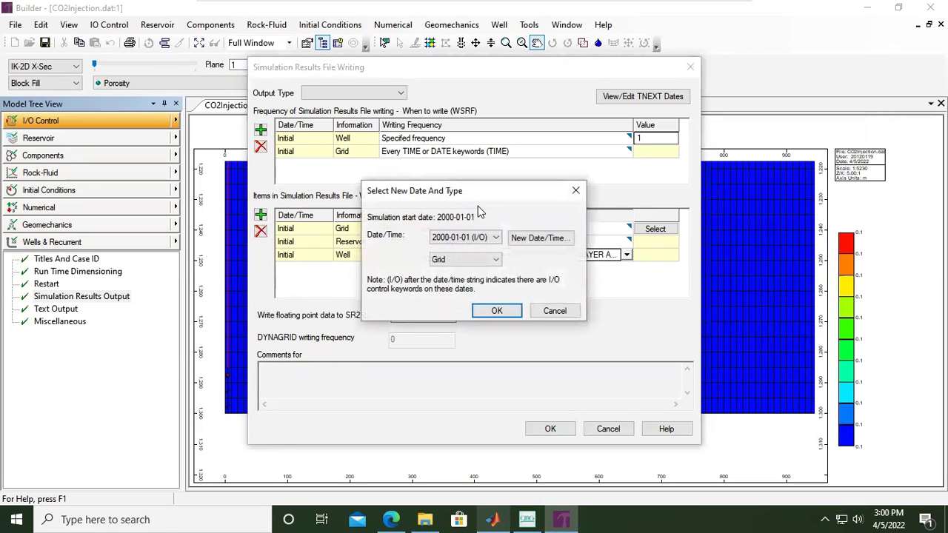
click(459, 259)
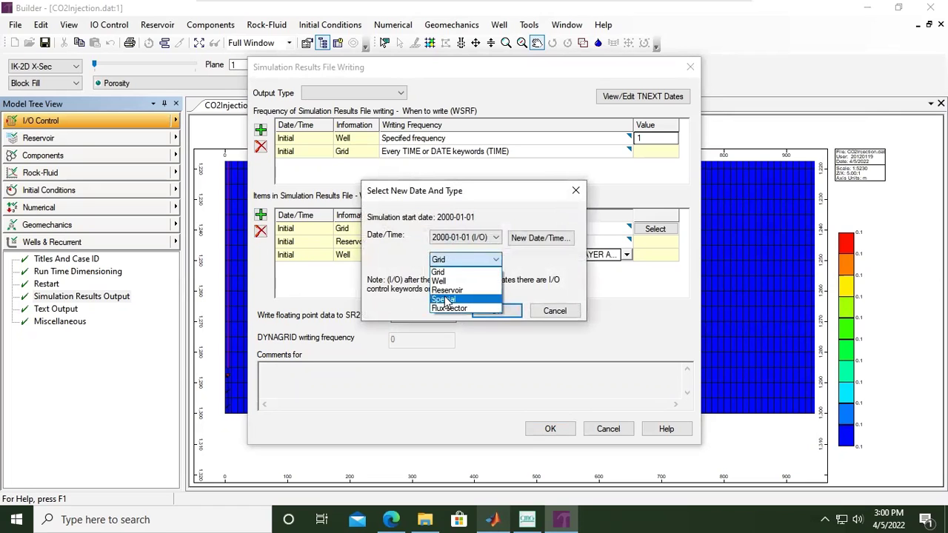
click(447, 302)
click(493, 311)
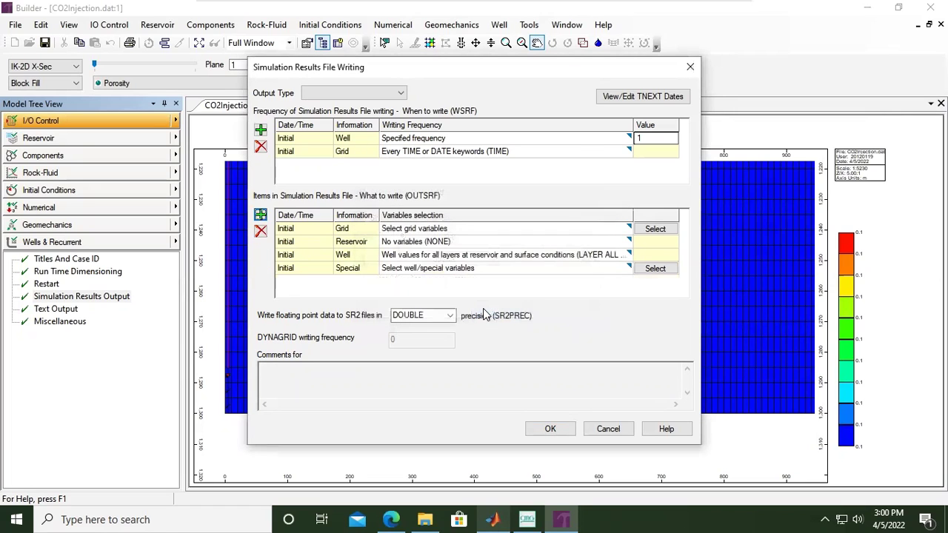
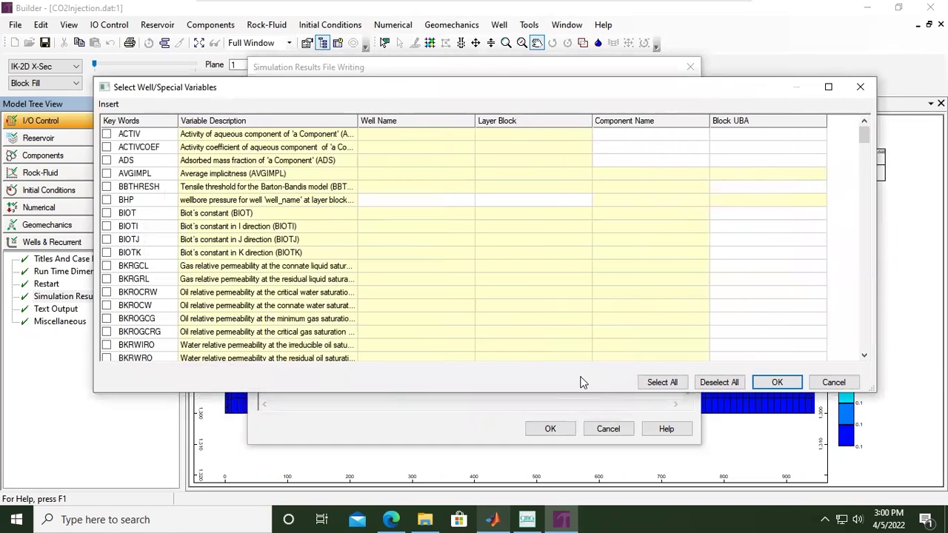
Step: Include GHGAQU, GHGGAS, GHGLIQ, GHGMNR, GHGSCRIT, GHGSOL and GHGTHY in the Special entry's variables, and accept the results file writing settings
double_click(536, 393)
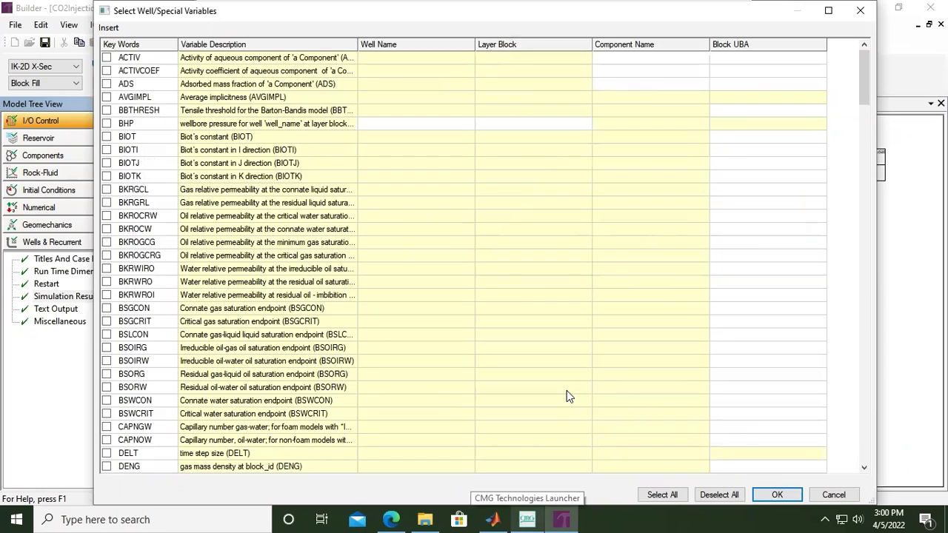
scroll(167, 284, down, 8)
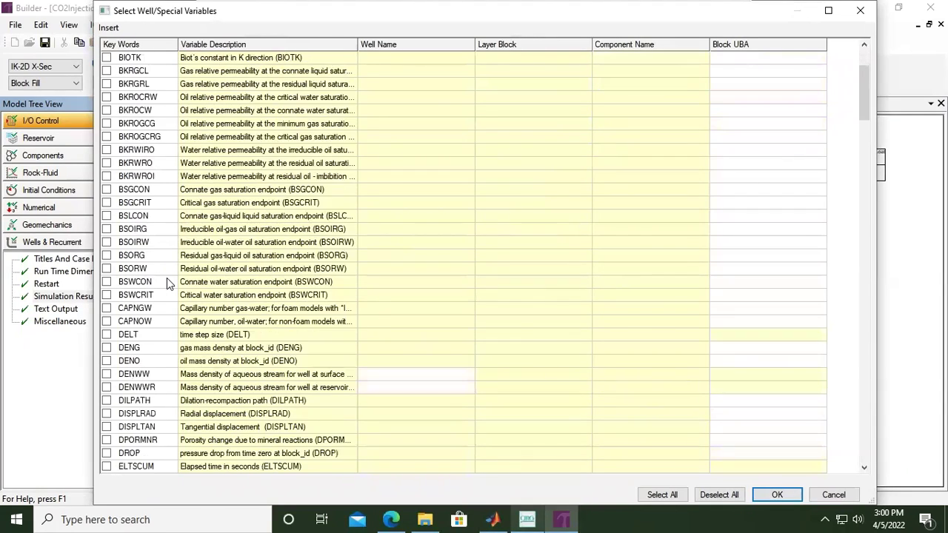
scroll(167, 278, down, 12)
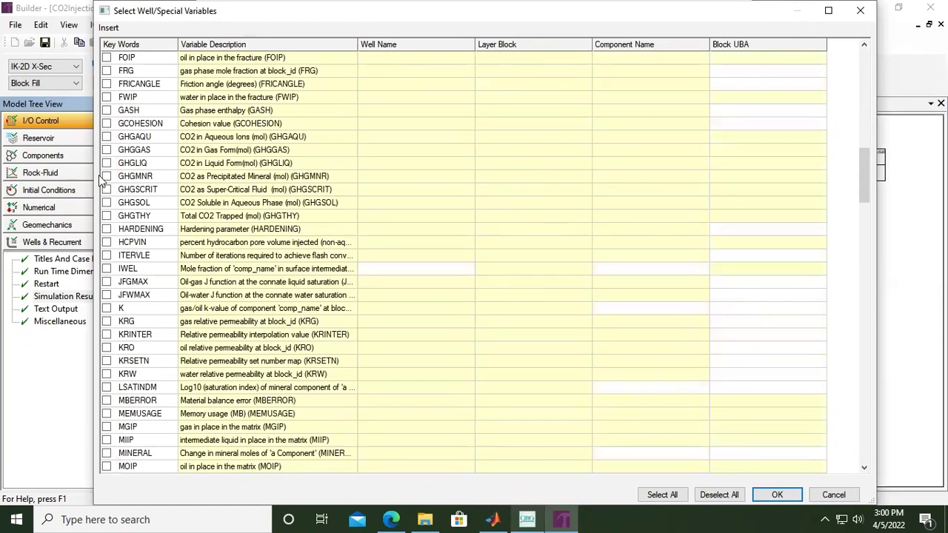
click(106, 137)
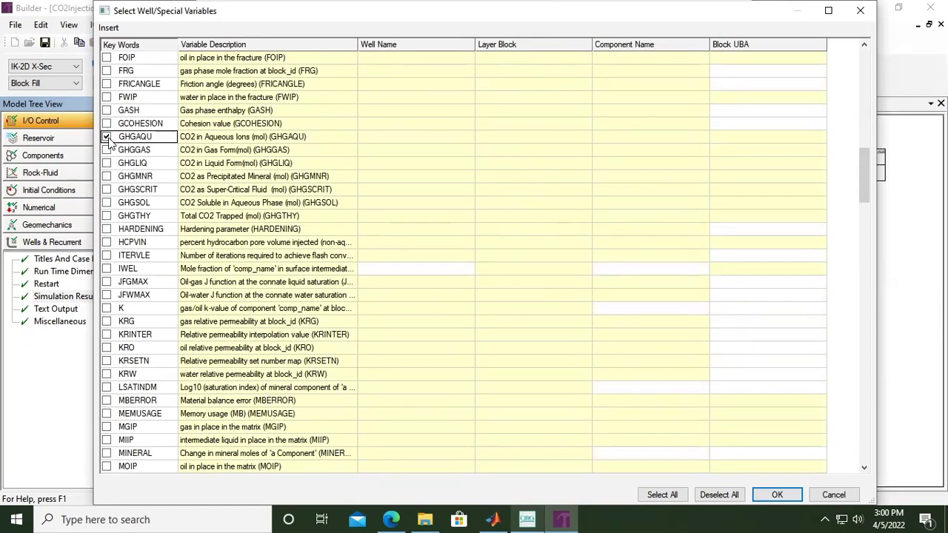
click(107, 149)
click(106, 164)
click(107, 176)
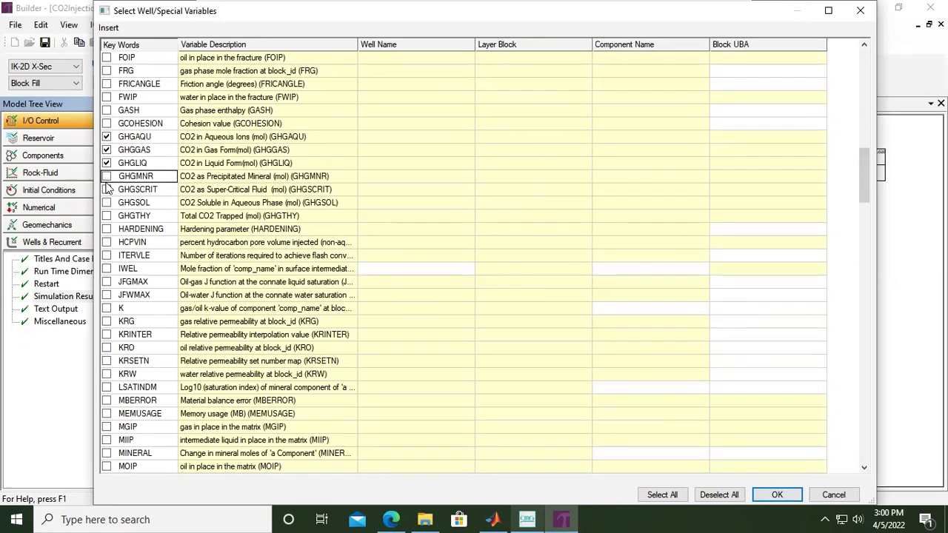
click(106, 189)
click(107, 202)
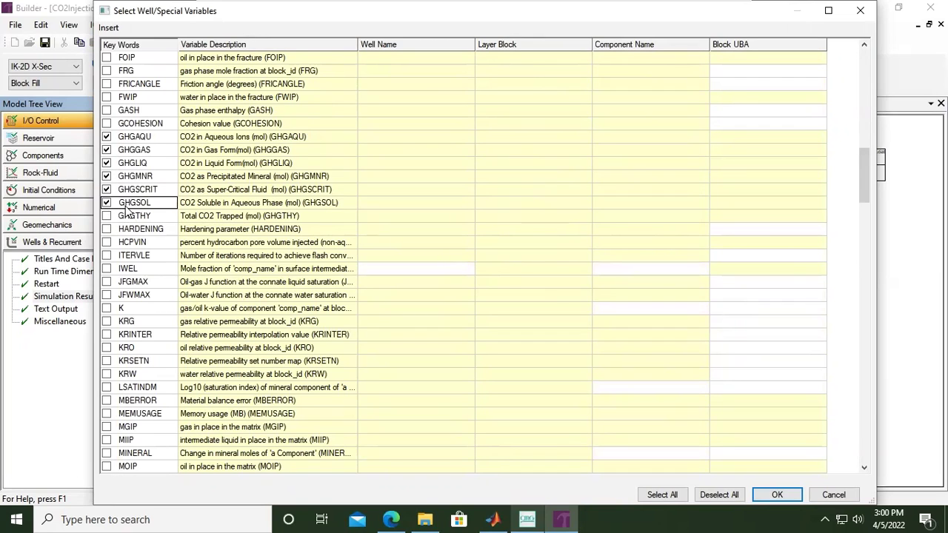
click(106, 215)
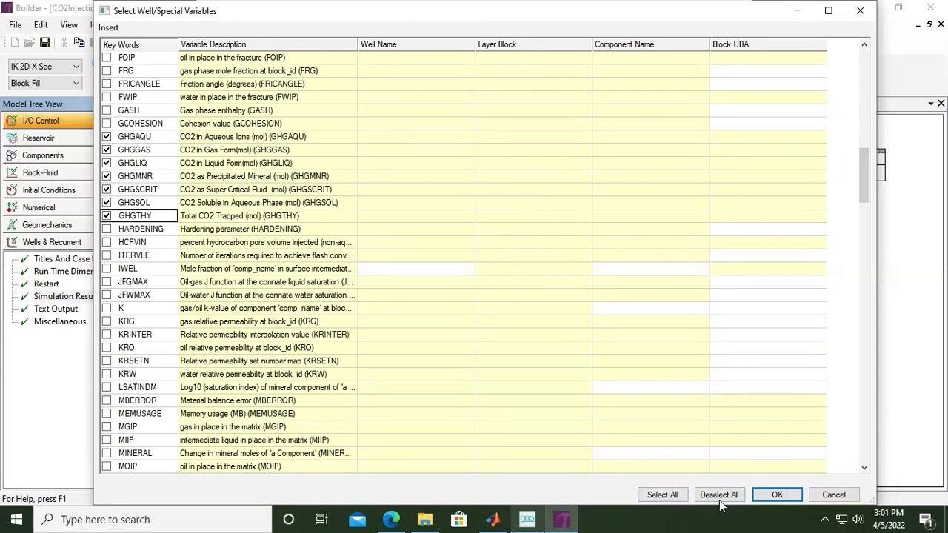
click(777, 495)
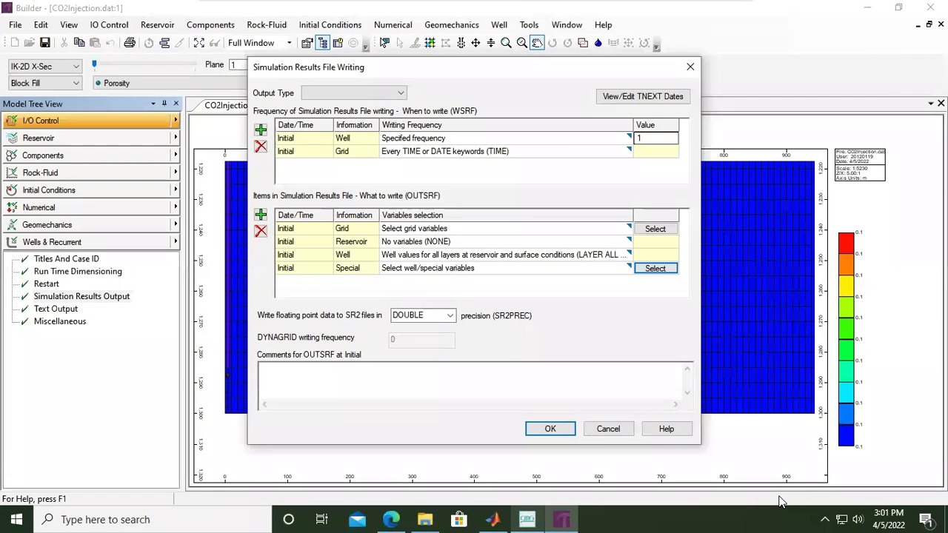
click(551, 430)
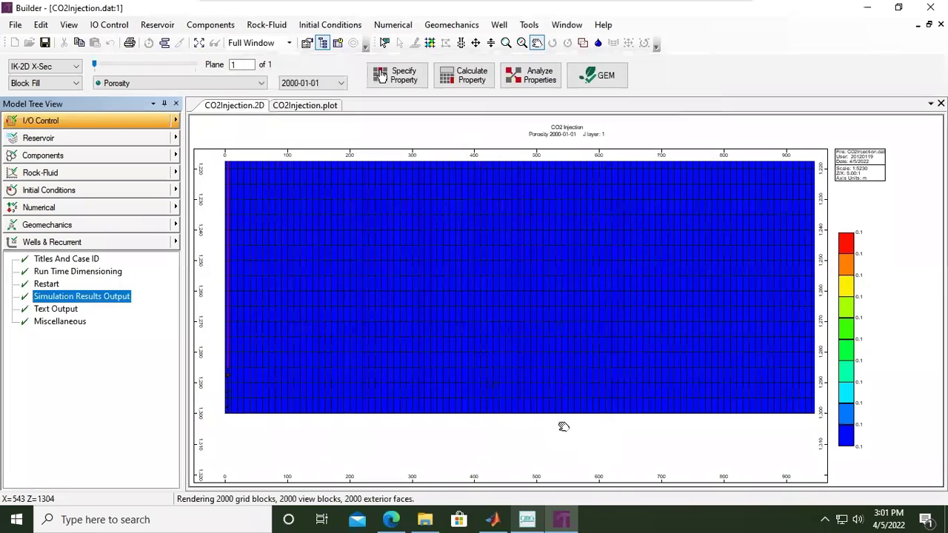
Step: Enable writing CO2 statistics to the .out file (INVENTORY-CO2) in the text output settings, accept them and save the model
click(45, 42)
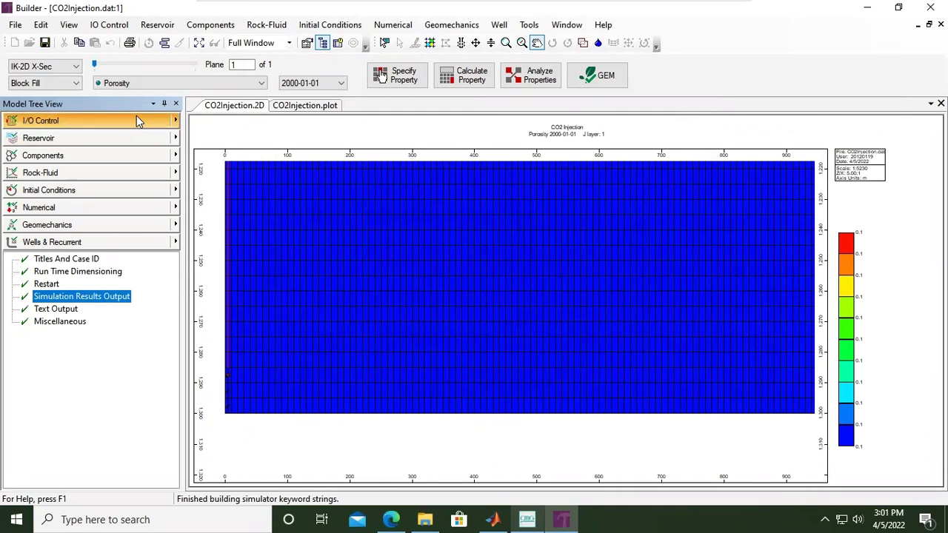
click(62, 311)
double_click(61, 311)
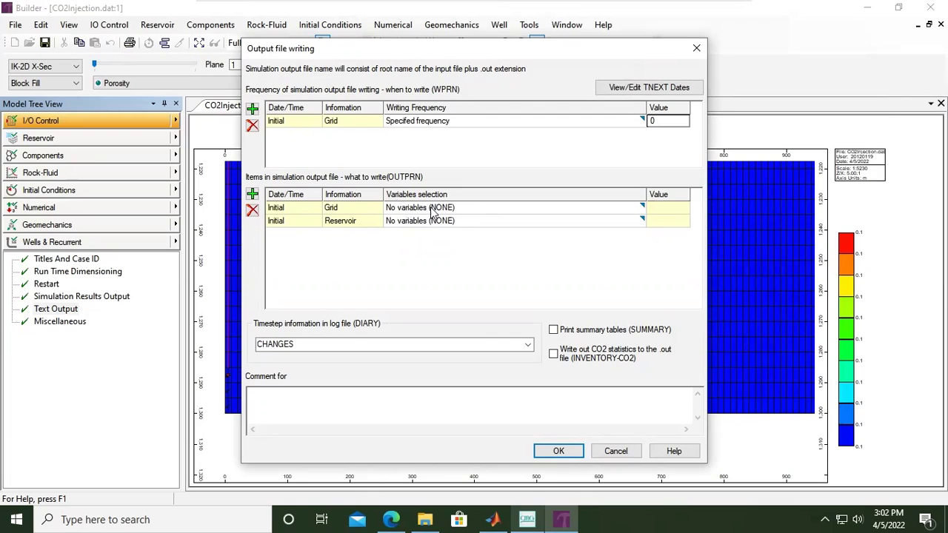
click(554, 356)
click(558, 451)
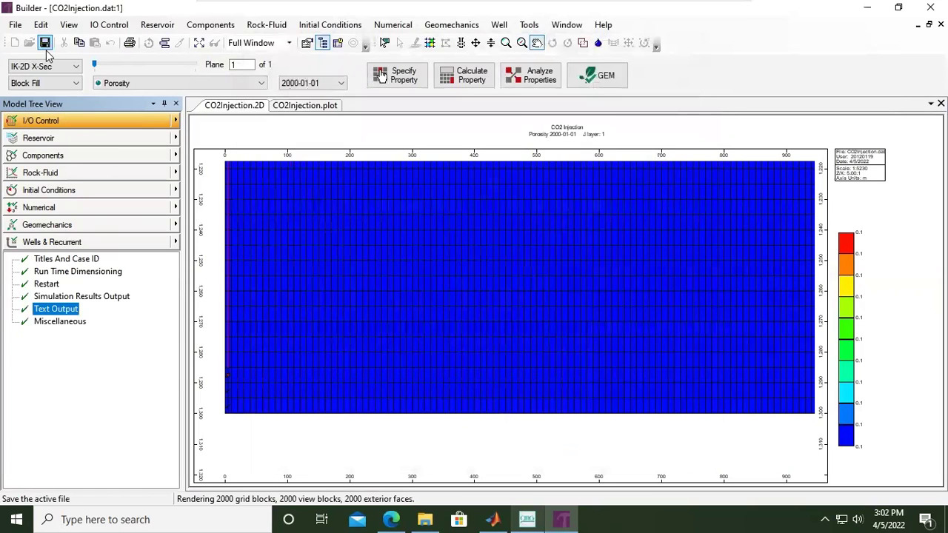
click(44, 42)
Step: Switch the reservoir display to 3D View and examine the whole grid together with the injector well
click(67, 65)
click(33, 103)
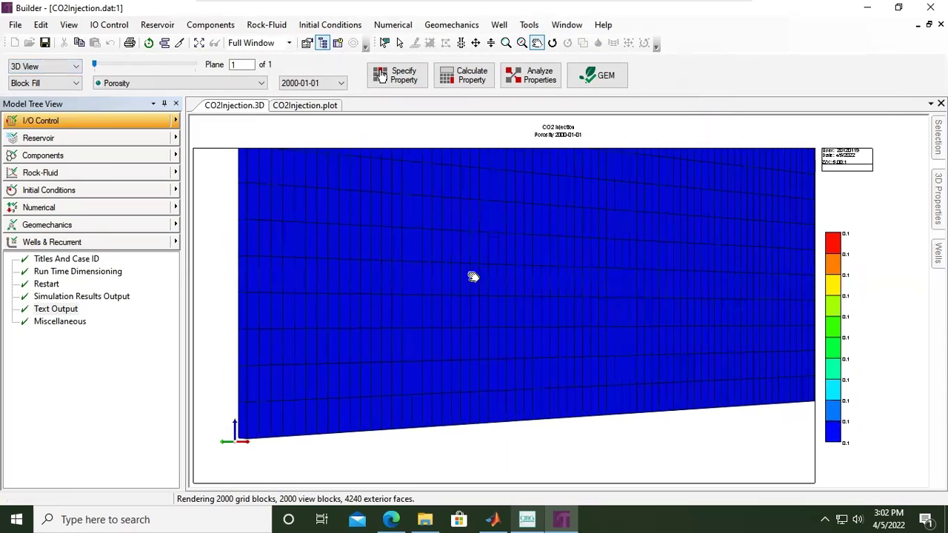
click(522, 42)
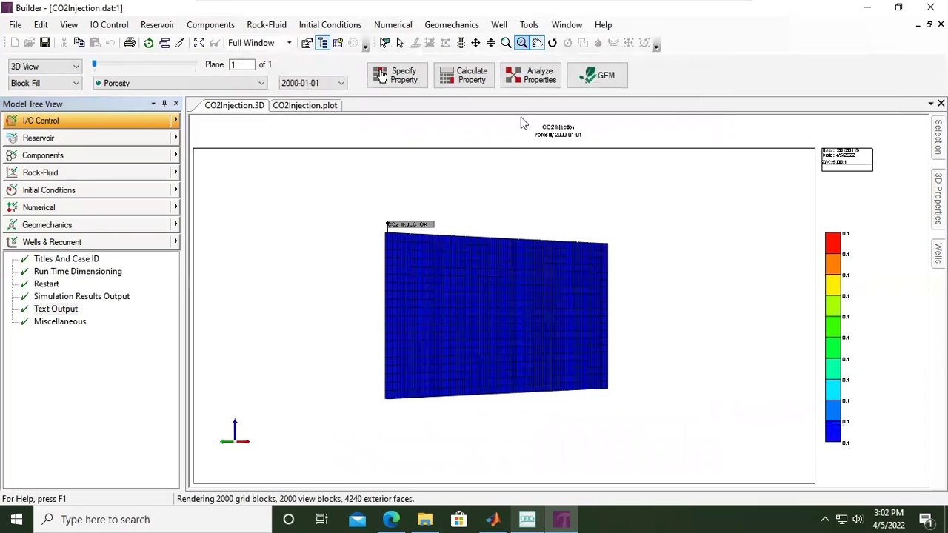
click(204, 83)
click(660, 227)
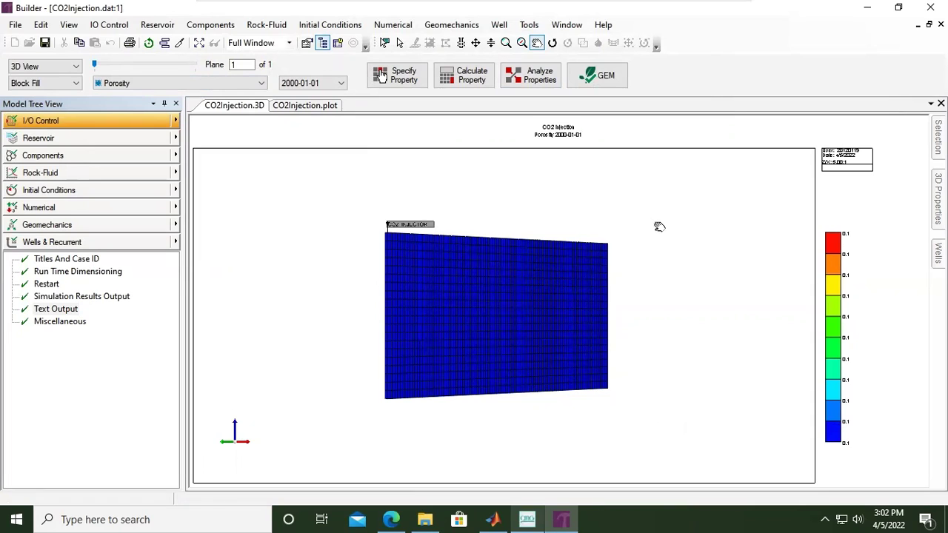
drag(571, 275, 550, 292)
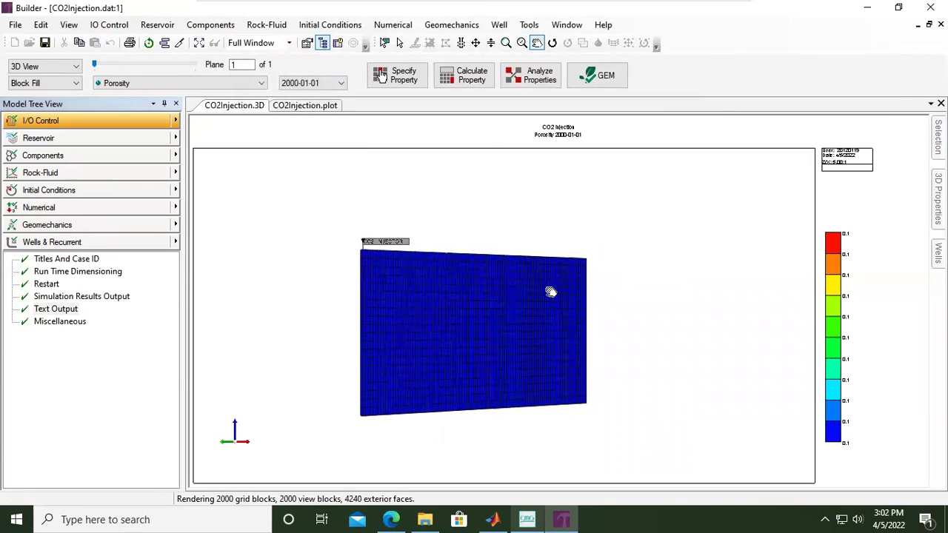